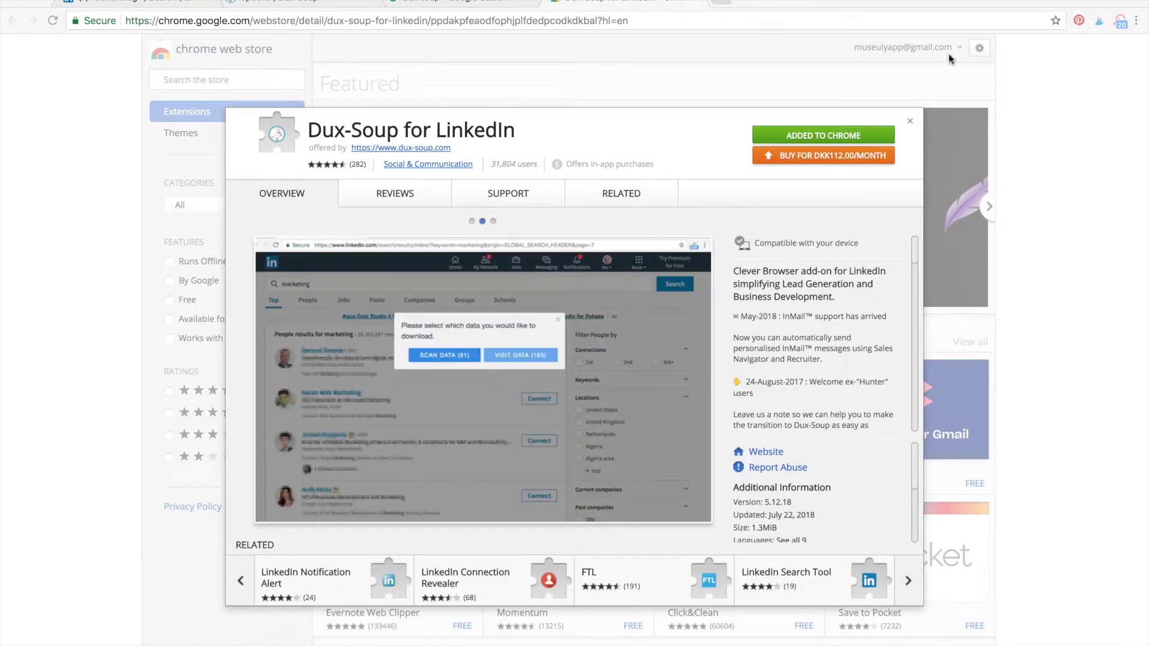
- Switch to the Dux-Soup options page and examine its Automated Actions settings and Name Scrubber
{"action": "left_click", "coordinate": [484, 3]}
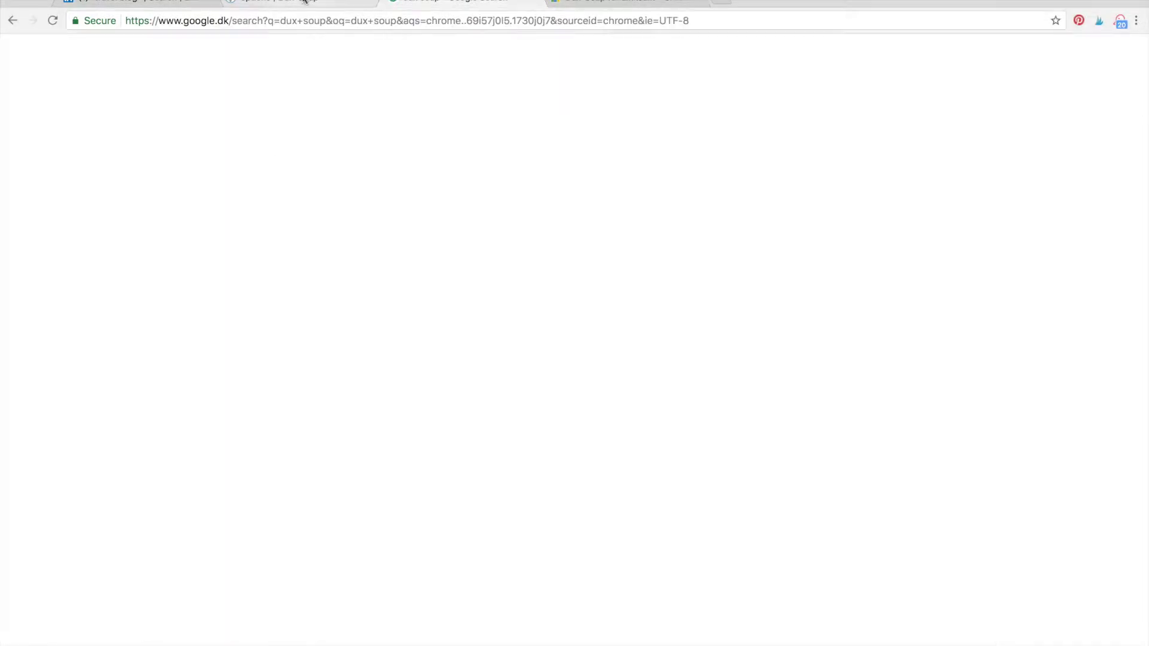
{"action": "left_click", "coordinate": [304, 2]}
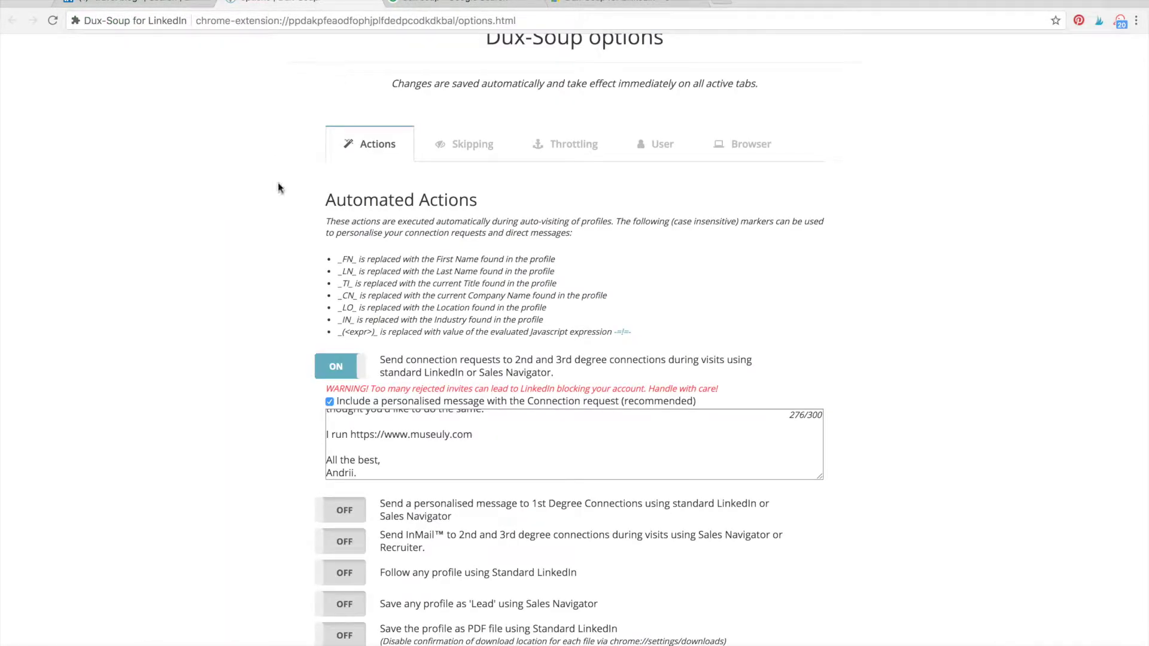
{"action": "scroll", "coordinate": [278, 183], "scroll_direction": "up", "scroll_amount": 3}
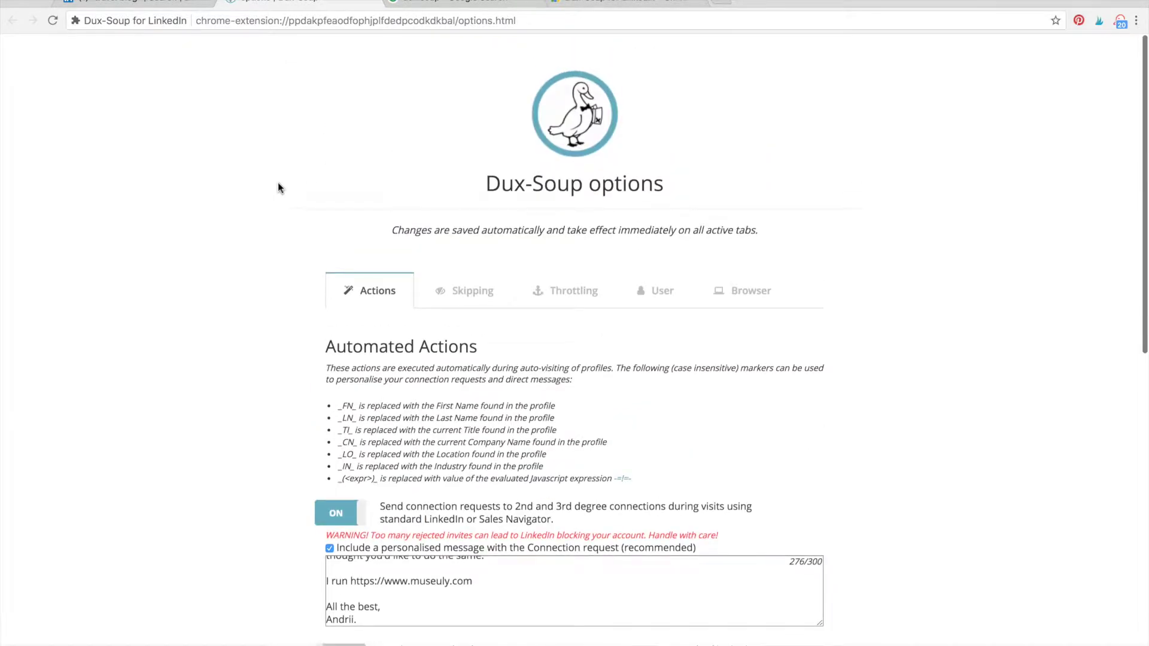
{"action": "scroll", "coordinate": [278, 184], "scroll_direction": "down", "scroll_amount": 7}
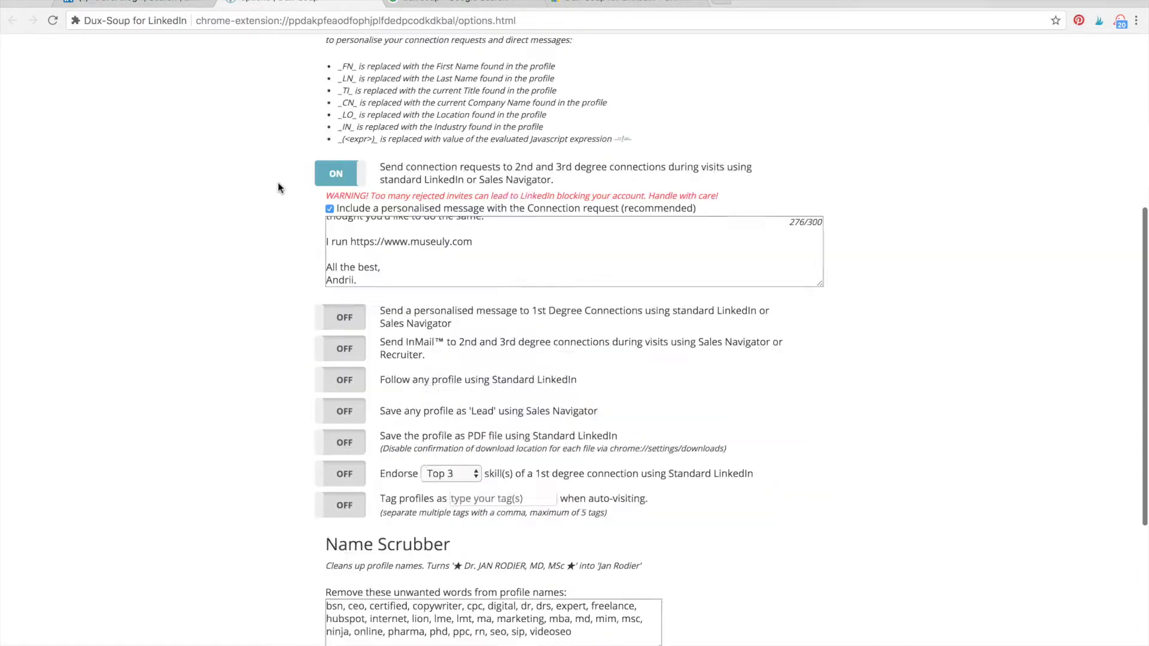
{"action": "scroll", "coordinate": [277, 183], "scroll_direction": "up", "scroll_amount": 4}
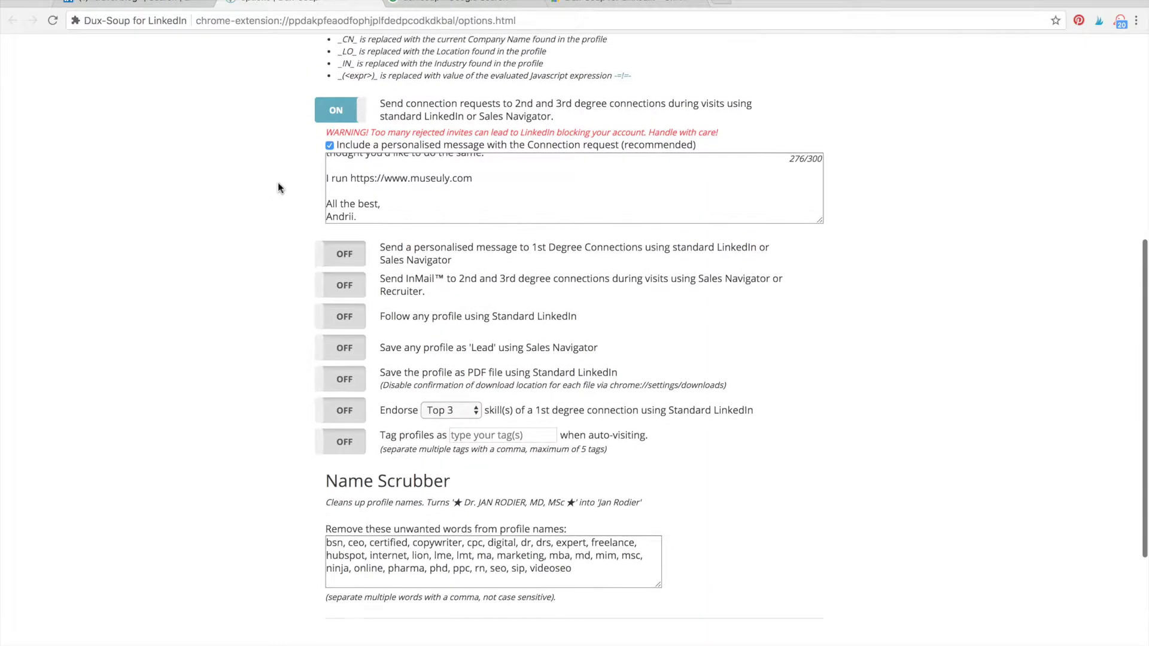
{"action": "scroll", "coordinate": [278, 183], "scroll_direction": "up", "scroll_amount": 4}
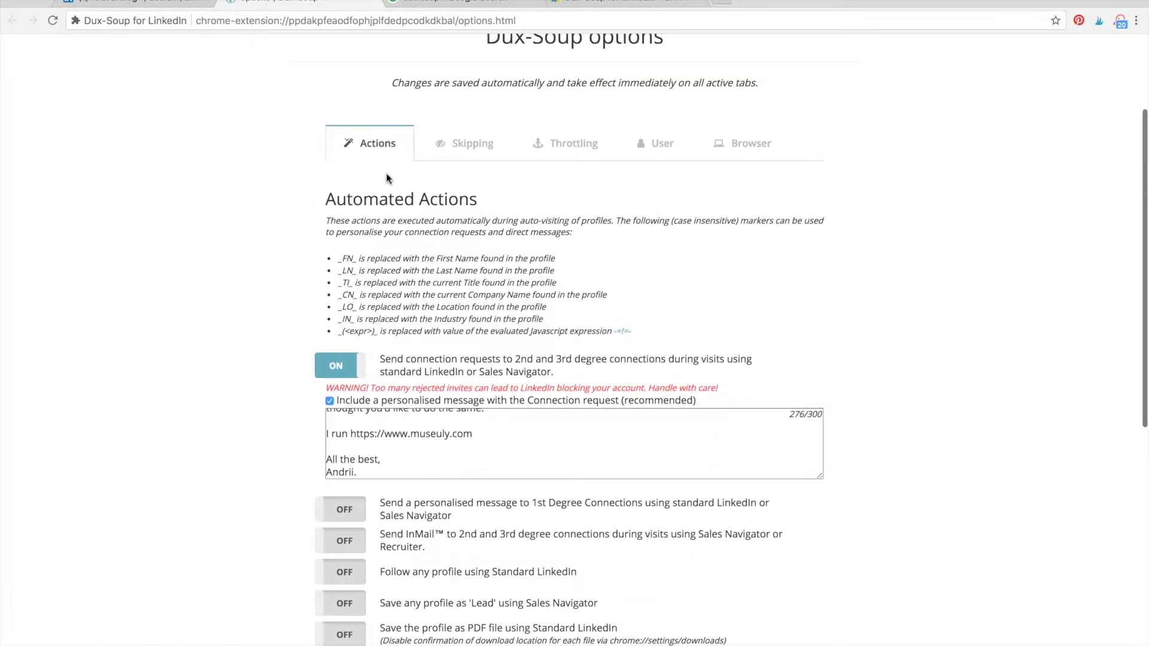
- Review the LinkedIn search results for "travel blog" and the robot actions Dux-Soup offers for them
{"action": "left_click", "coordinate": [170, 6]}
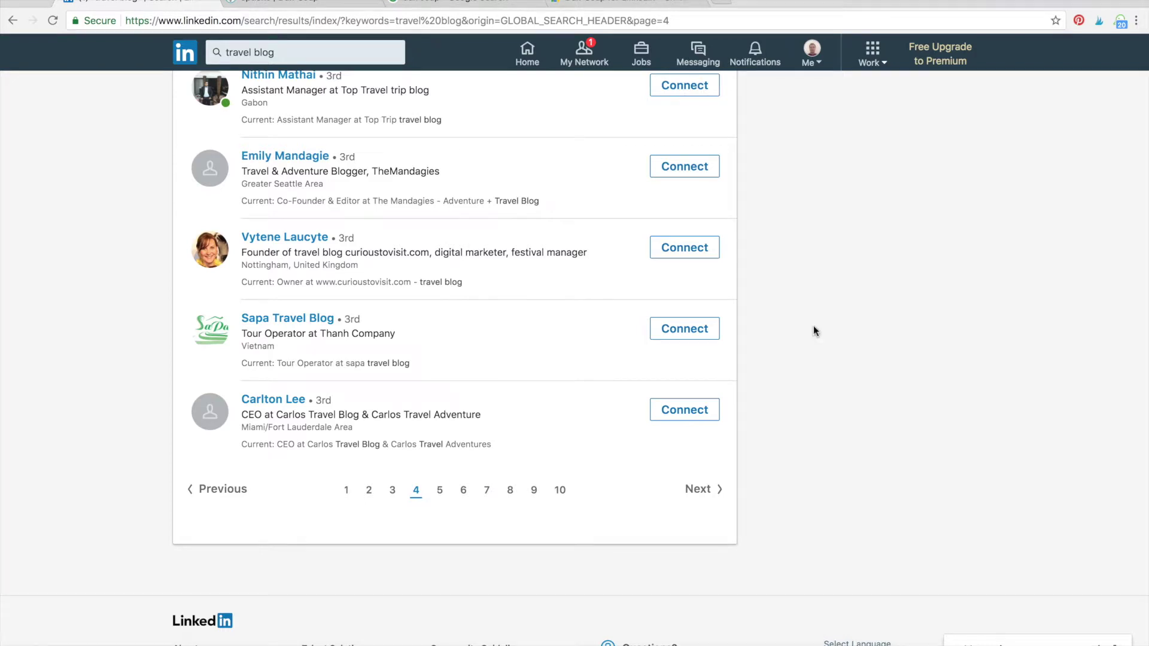
{"action": "scroll", "coordinate": [813, 332], "scroll_direction": "up", "scroll_amount": 8}
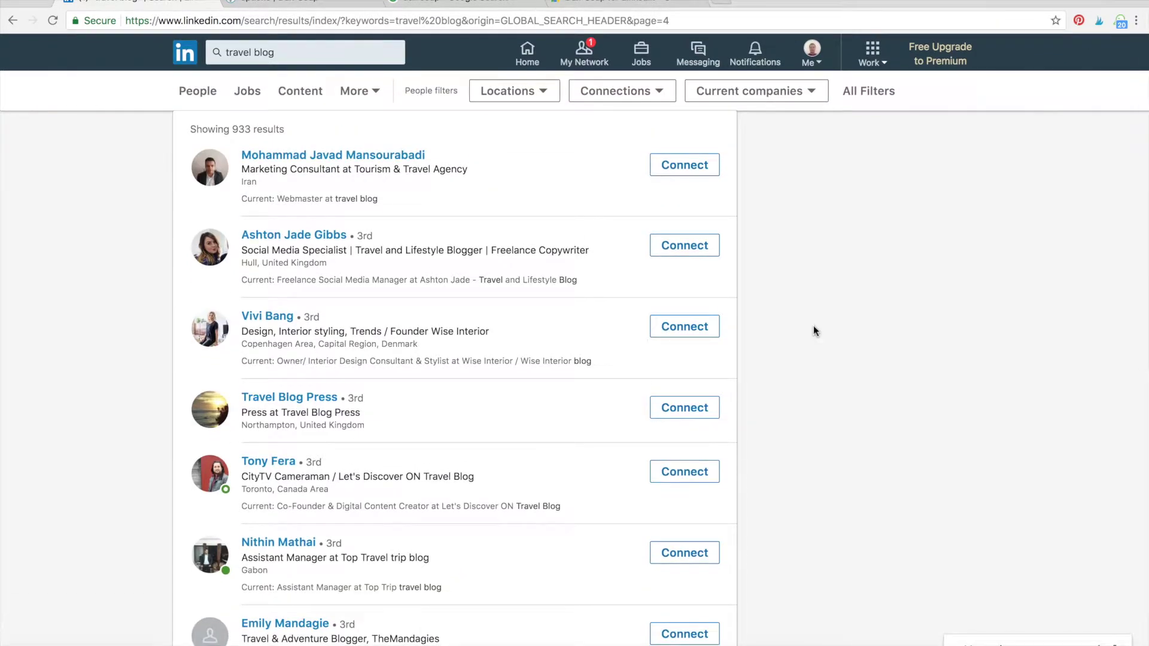
{"action": "scroll", "coordinate": [813, 319], "scroll_direction": "down", "scroll_amount": 2}
{"action": "scroll", "coordinate": [812, 322], "scroll_direction": "up", "scroll_amount": 2}
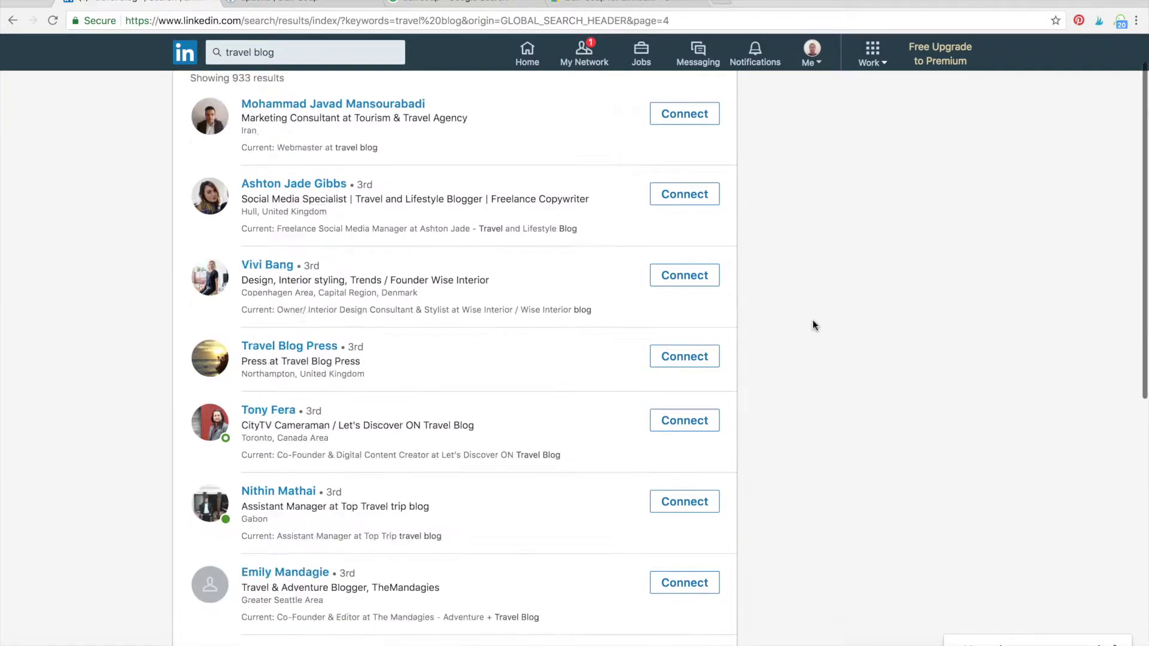
{"action": "scroll", "coordinate": [813, 320], "scroll_direction": "up", "scroll_amount": 1}
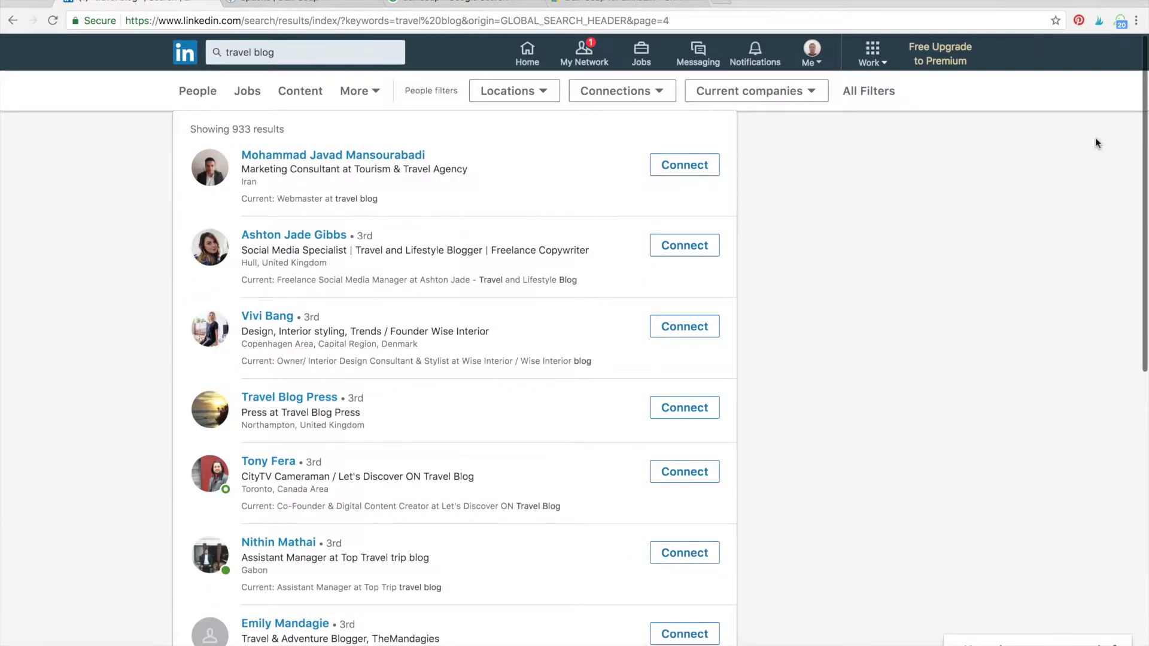
{"action": "left_click", "coordinate": [1119, 21]}
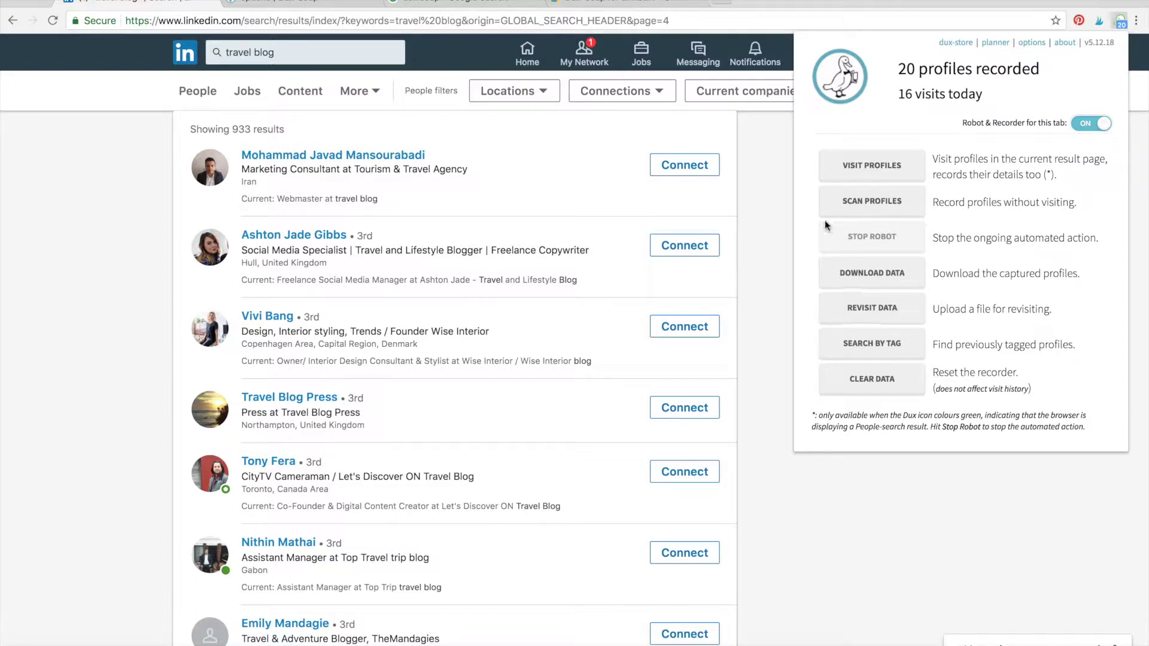
{"action": "left_click", "coordinate": [777, 156]}
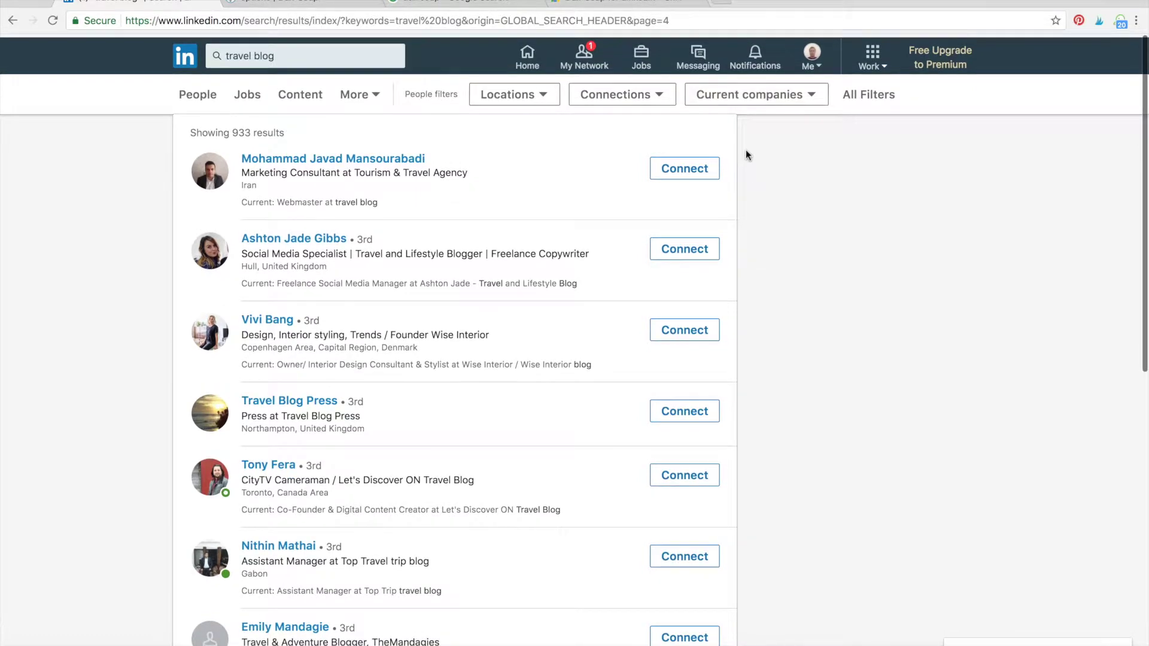
{"action": "left_click", "coordinate": [304, 49]}
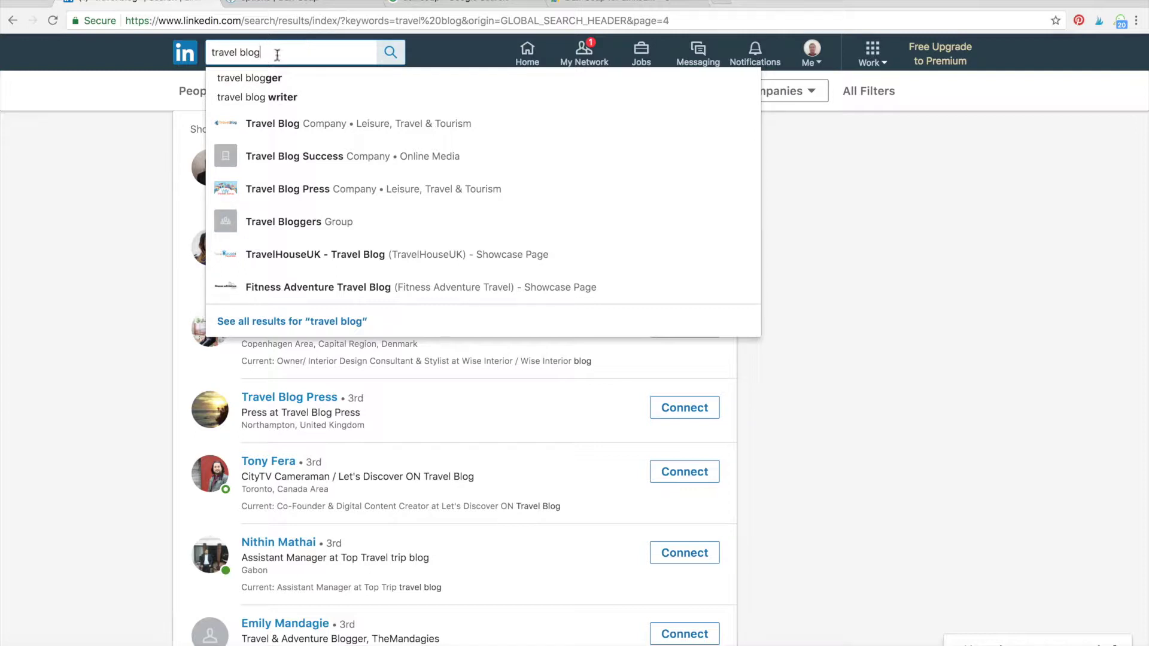
{"action": "left_click", "coordinate": [117, 171]}
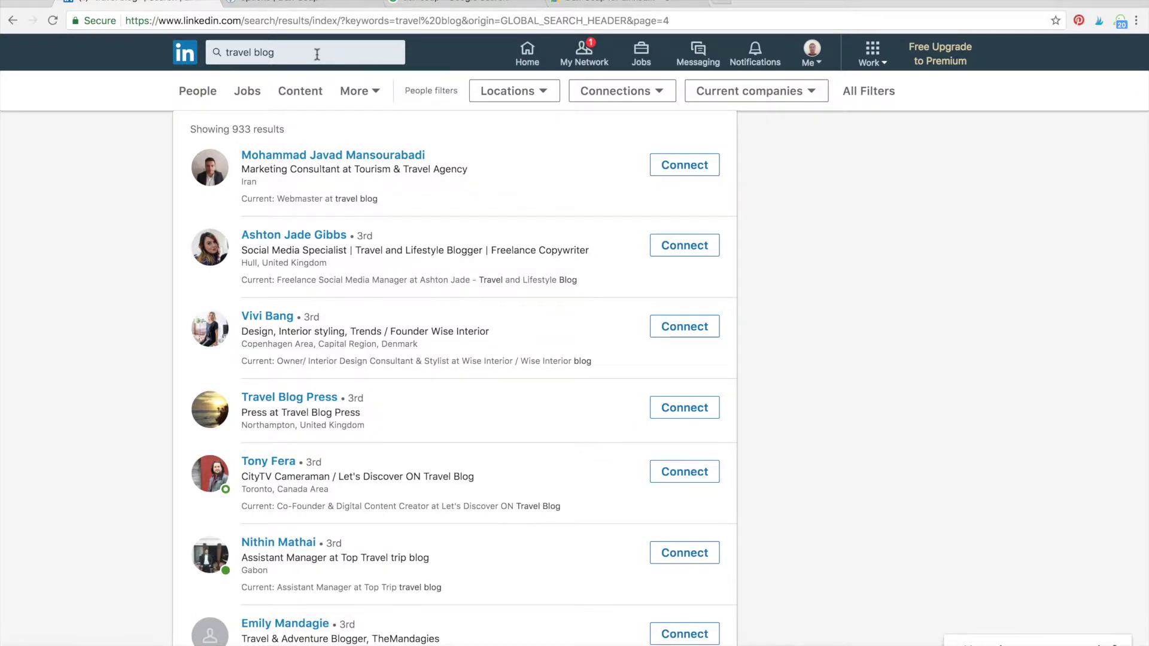
{"action": "left_click", "coordinate": [300, 61]}
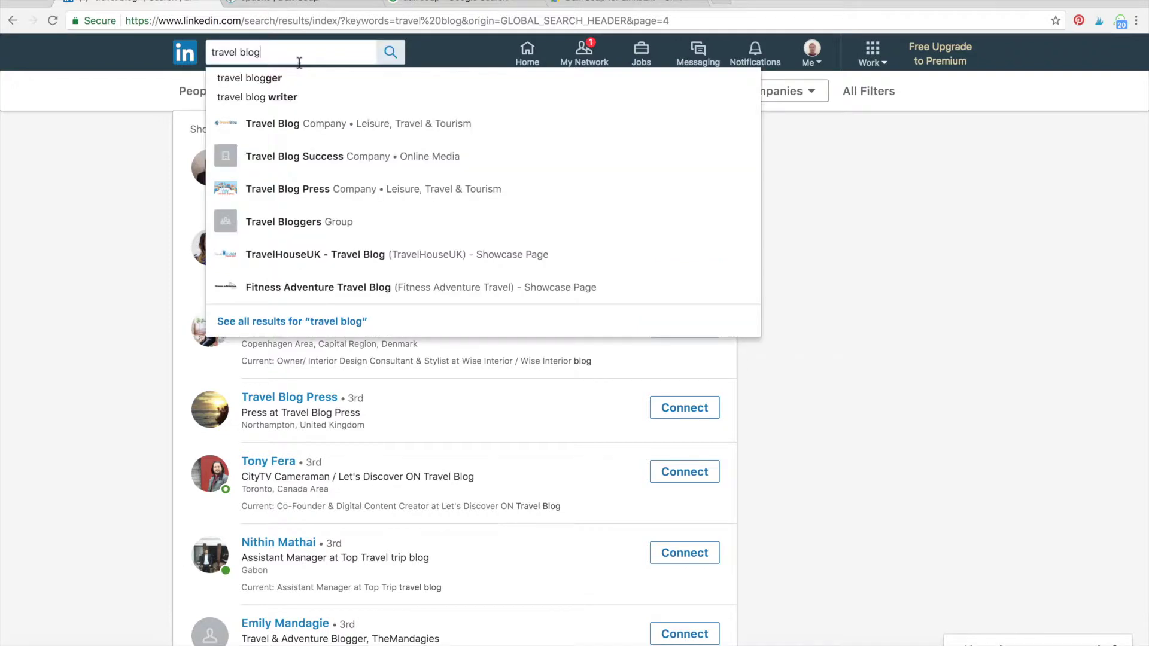
{"action": "left_click", "coordinate": [109, 200]}
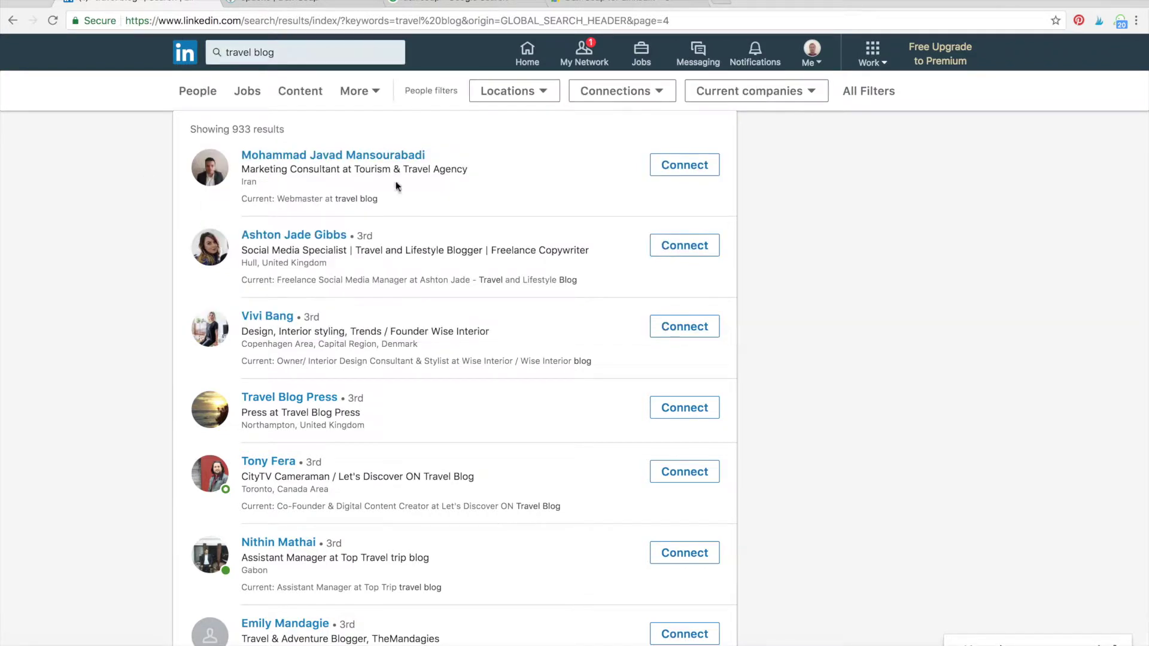
- Start a Dux-Soup auto-visit of the "travel blog" profiles after reviewing its settings, with e-mail lookup left at "No, thank you"
{"action": "left_click", "coordinate": [1119, 21]}
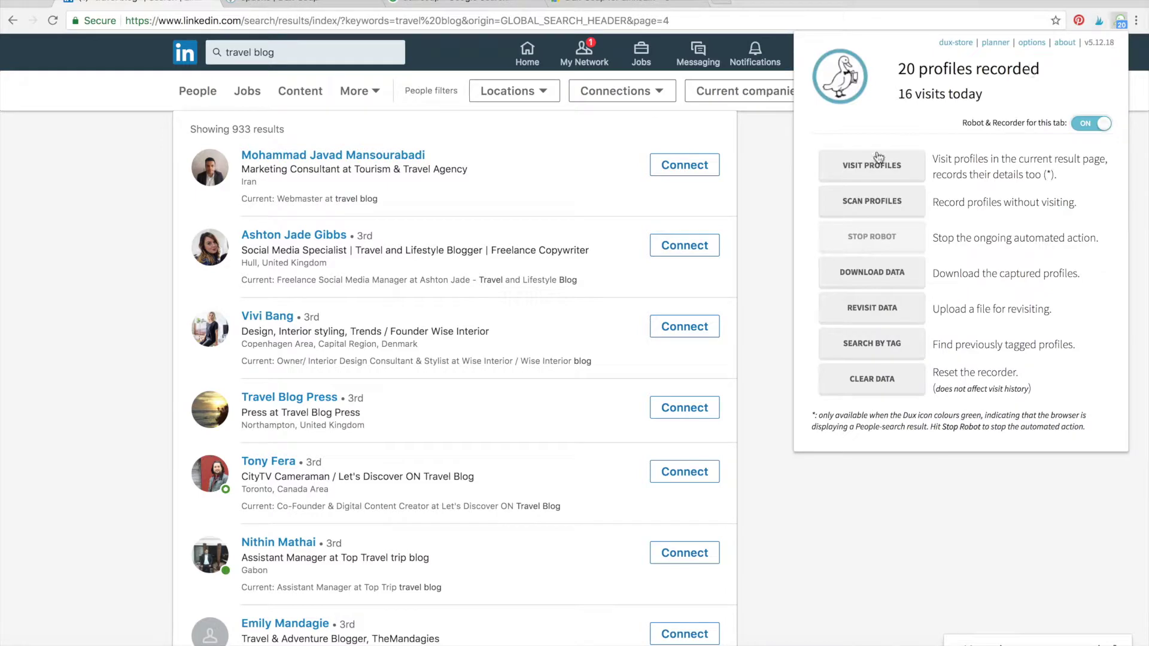
{"action": "left_click", "coordinate": [871, 168]}
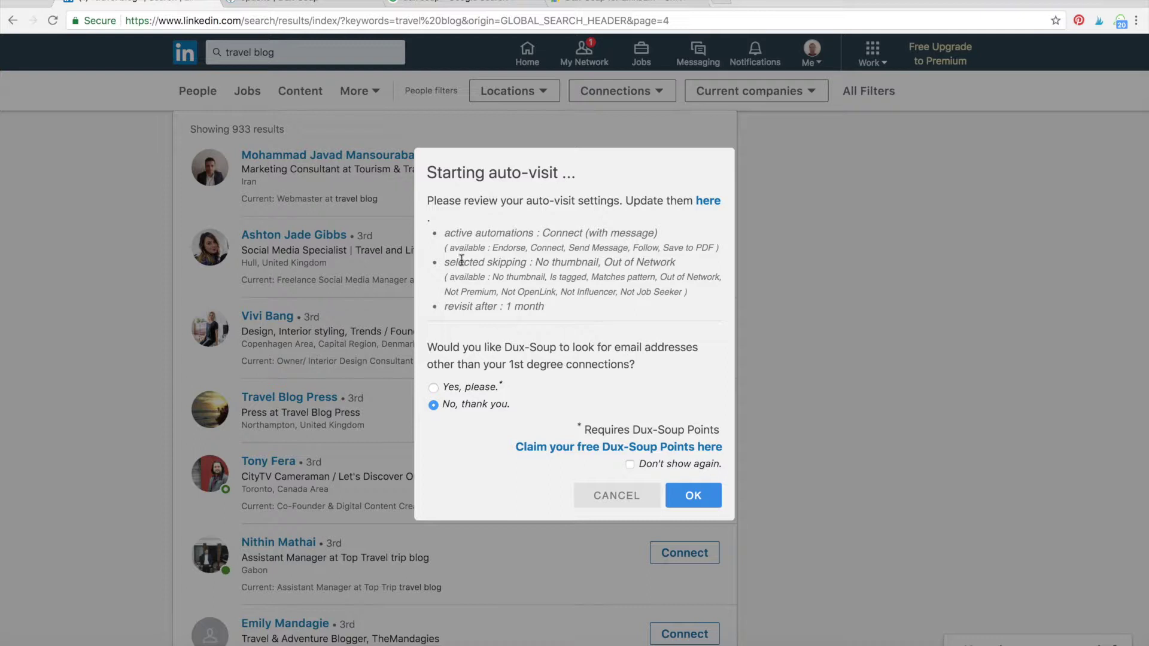
{"action": "left_click_drag", "start_coordinate": [457, 263], "coordinate": [528, 265]}
{"action": "left_click", "coordinate": [527, 265]}
{"action": "left_click", "coordinate": [693, 497]}
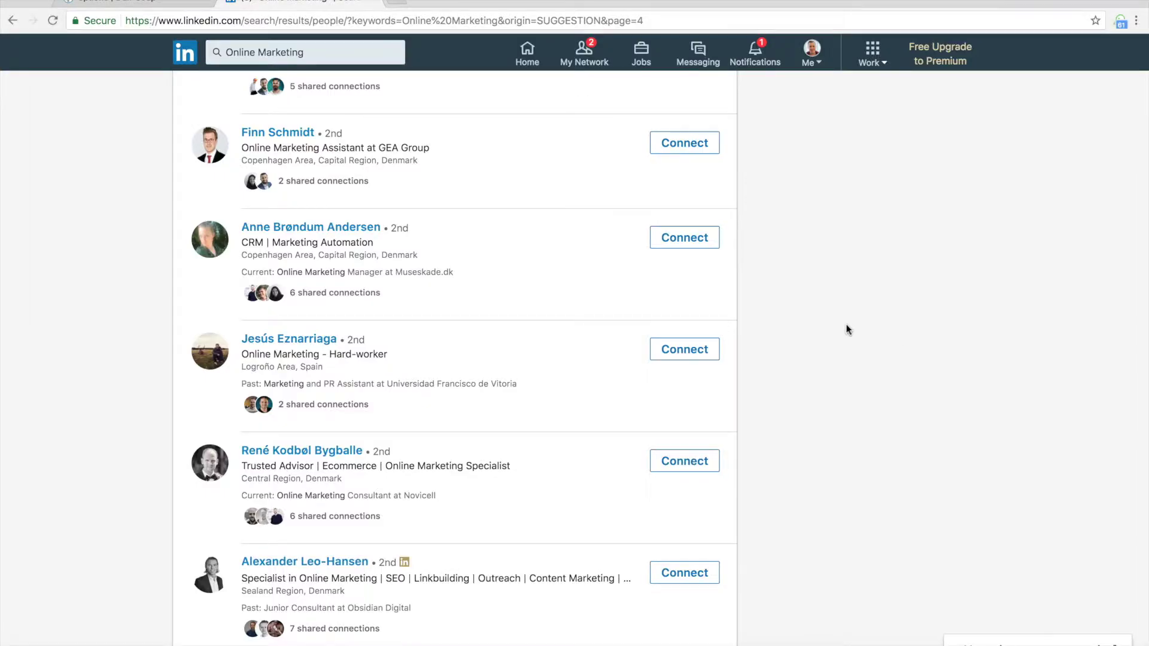
- Start a Dux-Soup auto-visit of the profiles on page 4 of the "Online Marketing" people results, without e-mail lookup
{"action": "scroll", "coordinate": [847, 329], "scroll_direction": "down", "scroll_amount": 3}
{"action": "scroll", "coordinate": [847, 329], "scroll_direction": "up", "scroll_amount": 3}
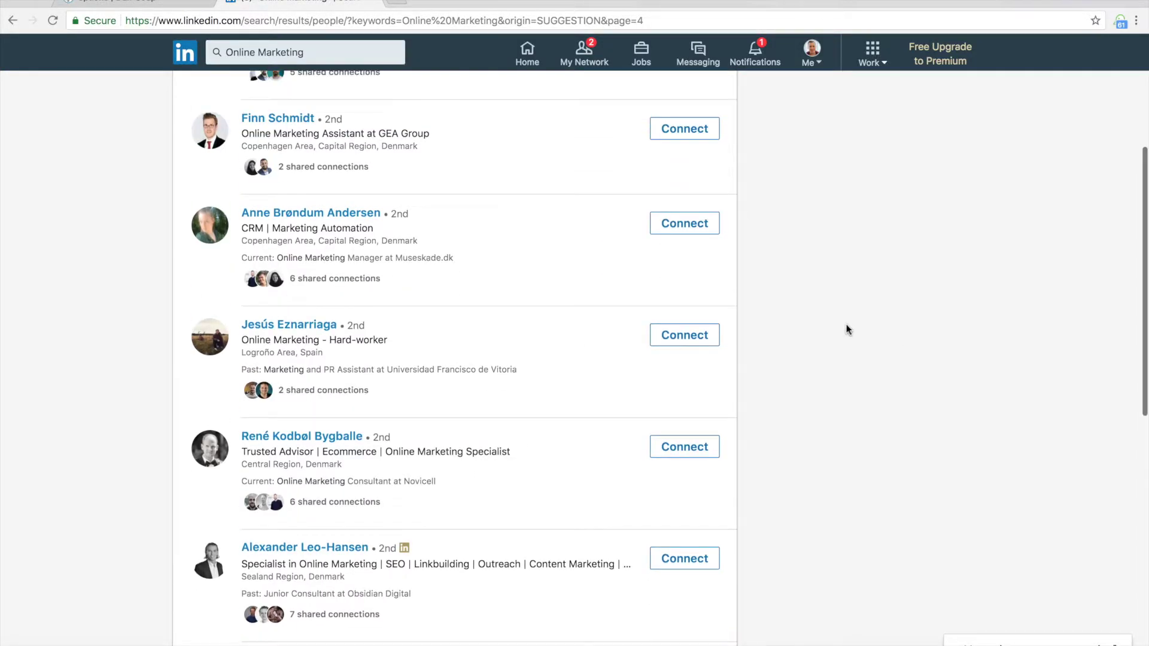
{"action": "scroll", "coordinate": [847, 329], "scroll_direction": "up", "scroll_amount": 1}
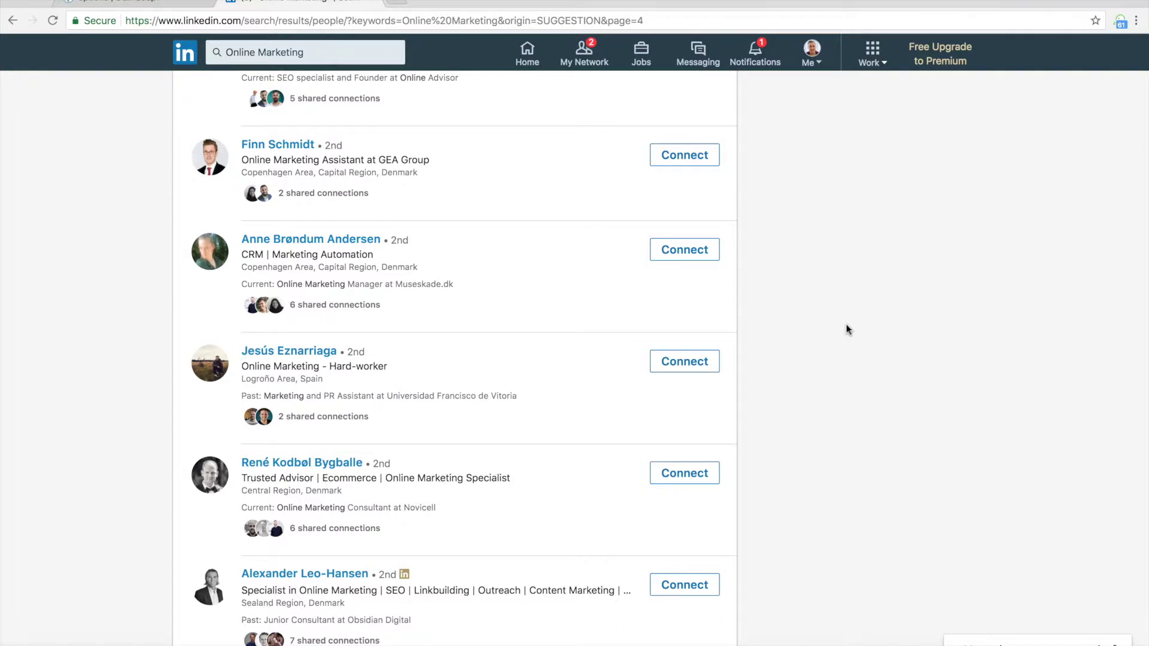
{"action": "left_click", "coordinate": [1119, 23]}
{"action": "left_click", "coordinate": [875, 169]}
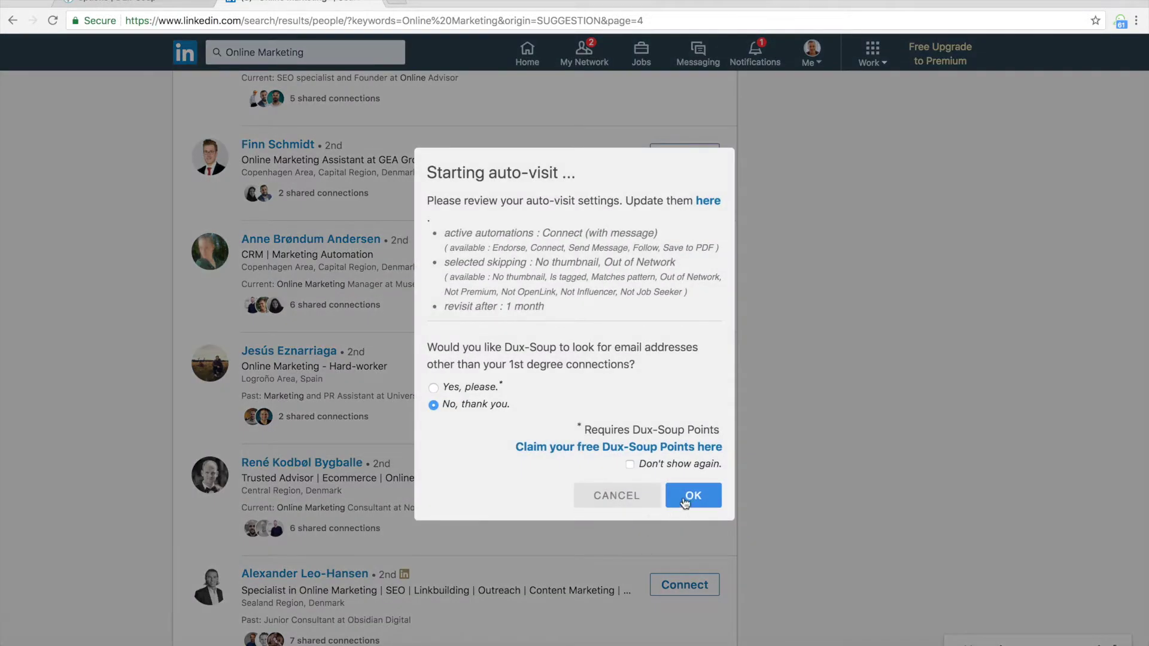
{"action": "left_click", "coordinate": [689, 497]}
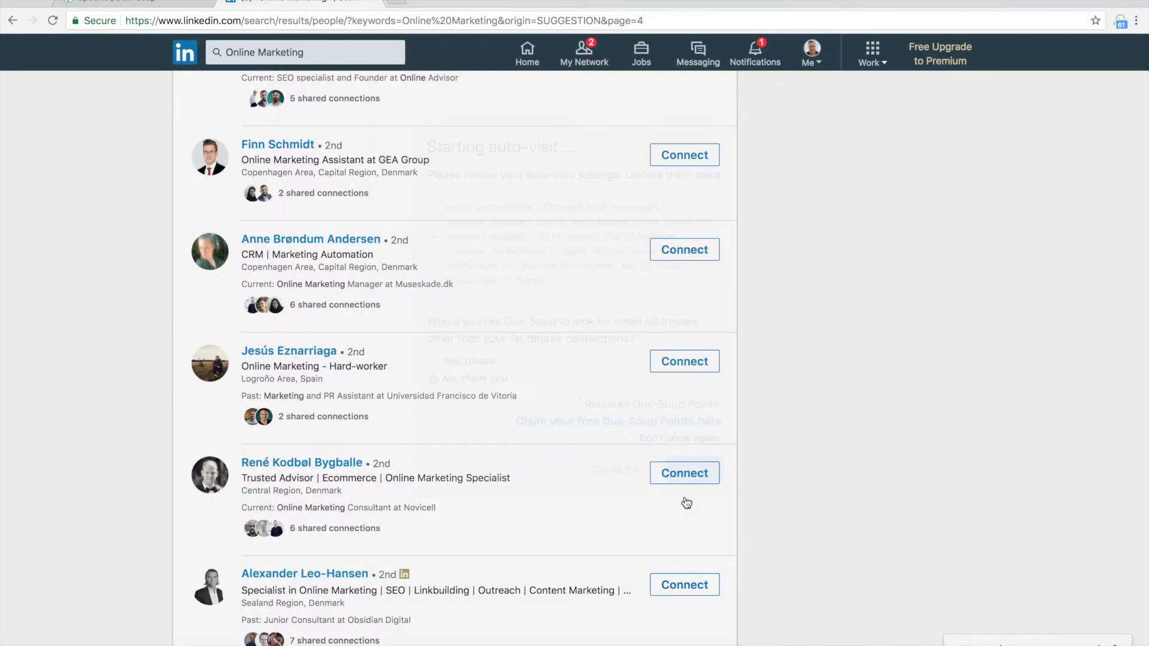
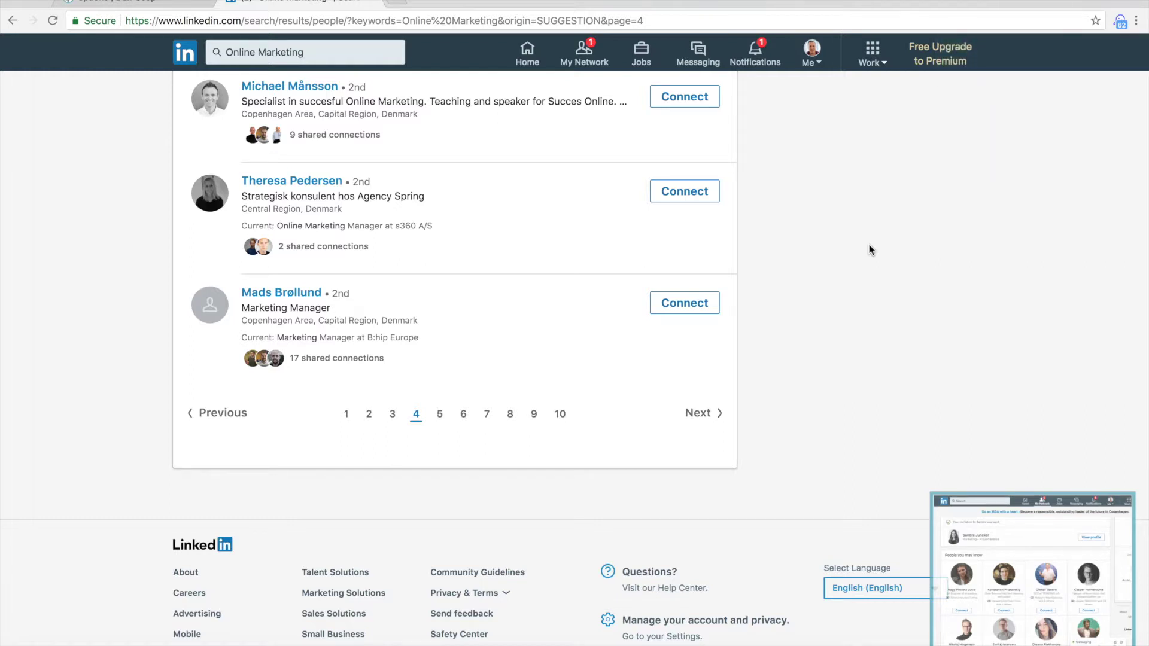
- Open the Dux-Soup options from the extension and examine the Automated Actions for connection requests
{"action": "scroll", "coordinate": [937, 349], "scroll_direction": "up", "scroll_amount": 2}
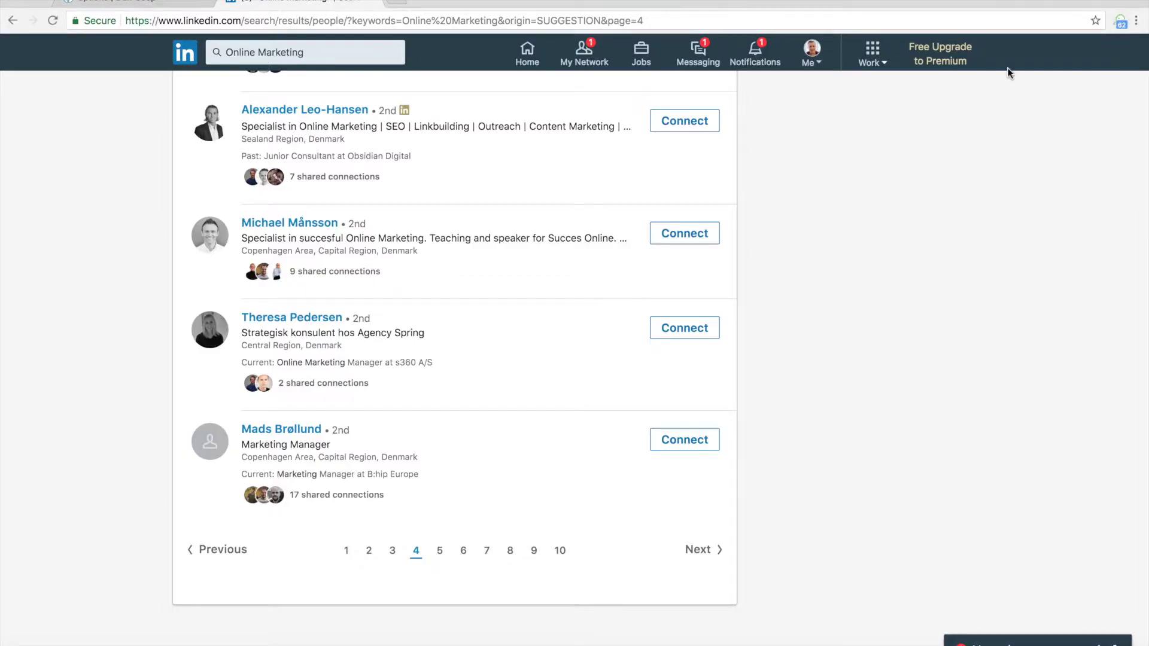
{"action": "left_click", "coordinate": [1119, 21]}
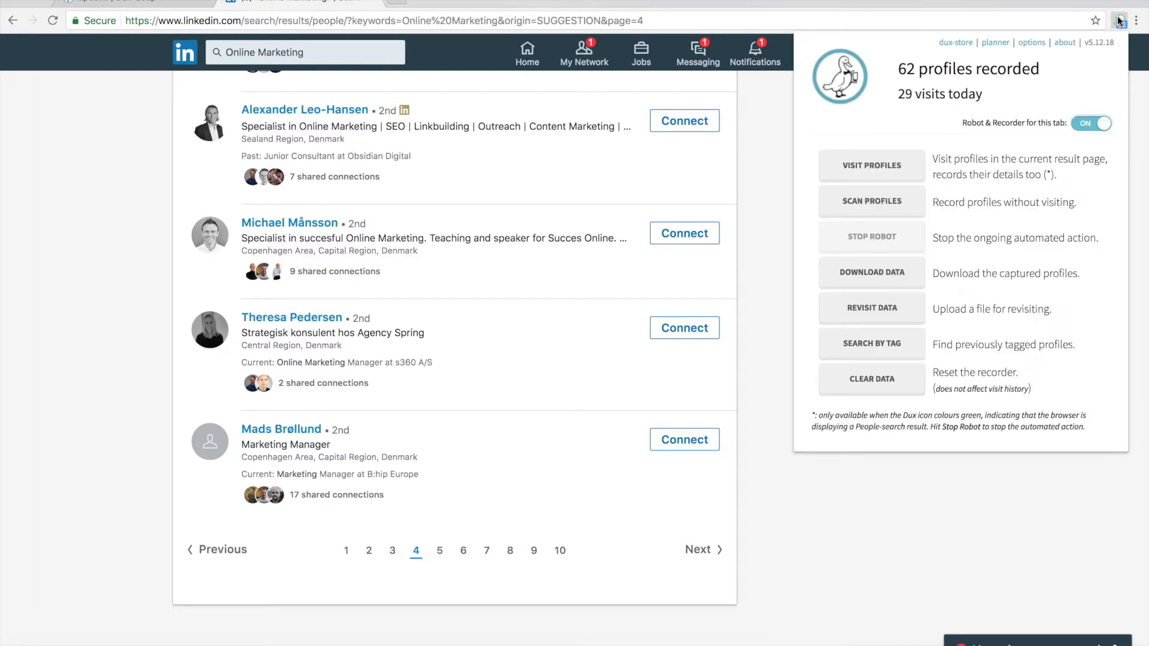
{"action": "left_click", "coordinate": [1032, 43]}
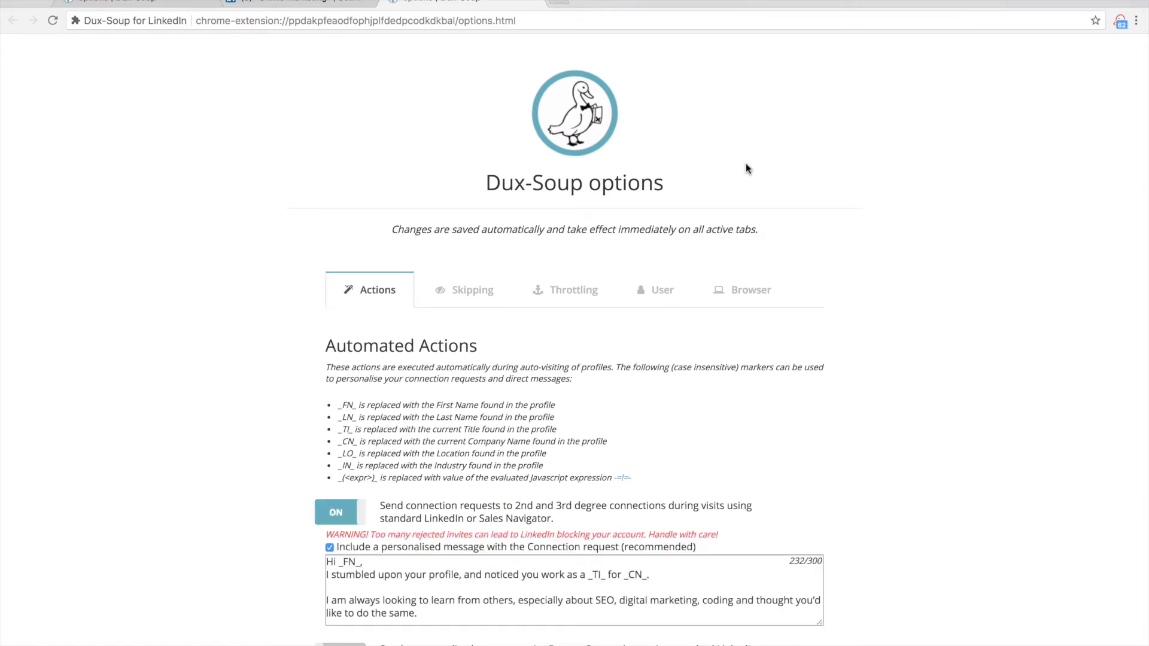
{"action": "scroll", "coordinate": [726, 371], "scroll_direction": "down", "scroll_amount": 5}
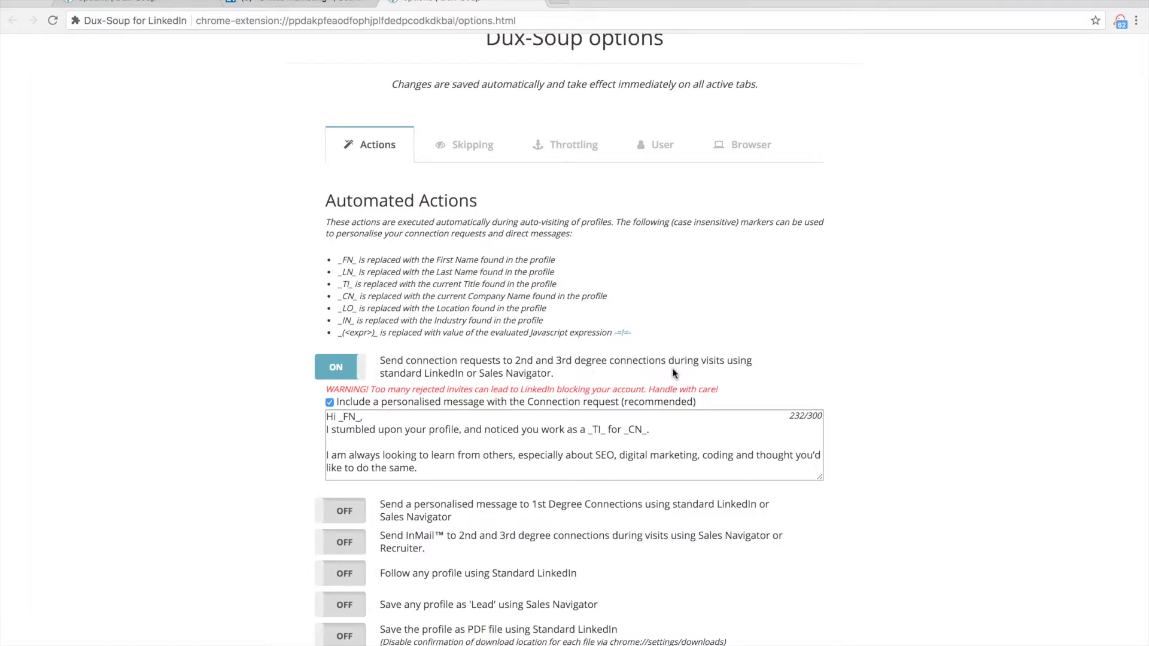
{"action": "scroll", "coordinate": [673, 372], "scroll_direction": "down", "scroll_amount": 1}
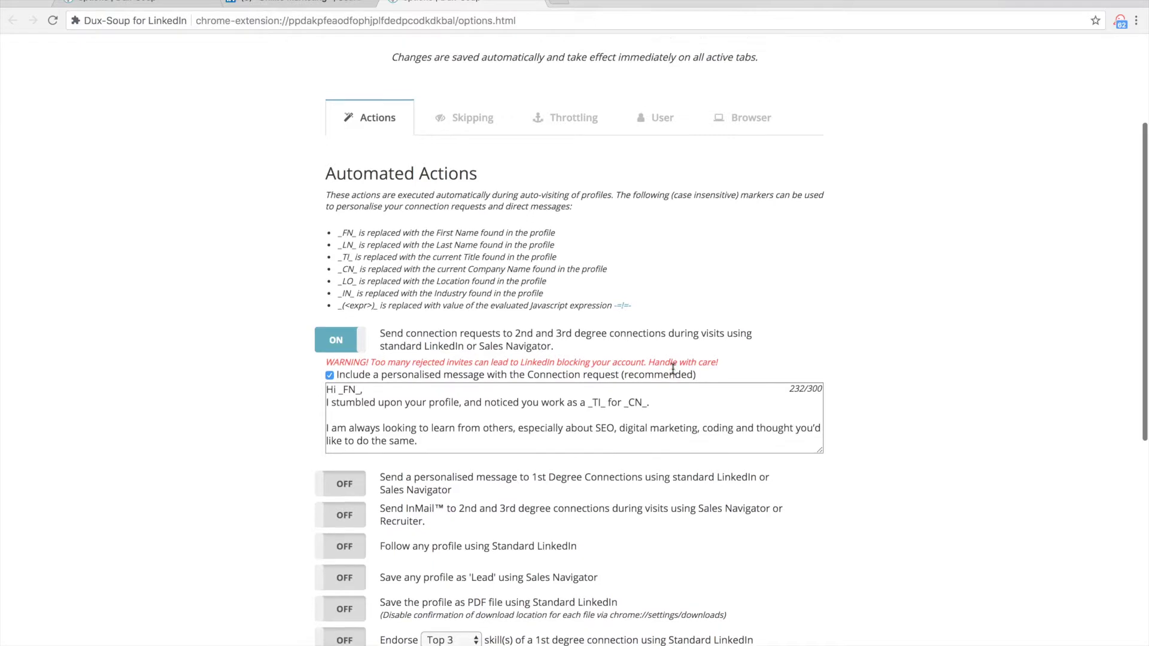
{"action": "scroll", "coordinate": [673, 369], "scroll_direction": "down", "scroll_amount": 1}
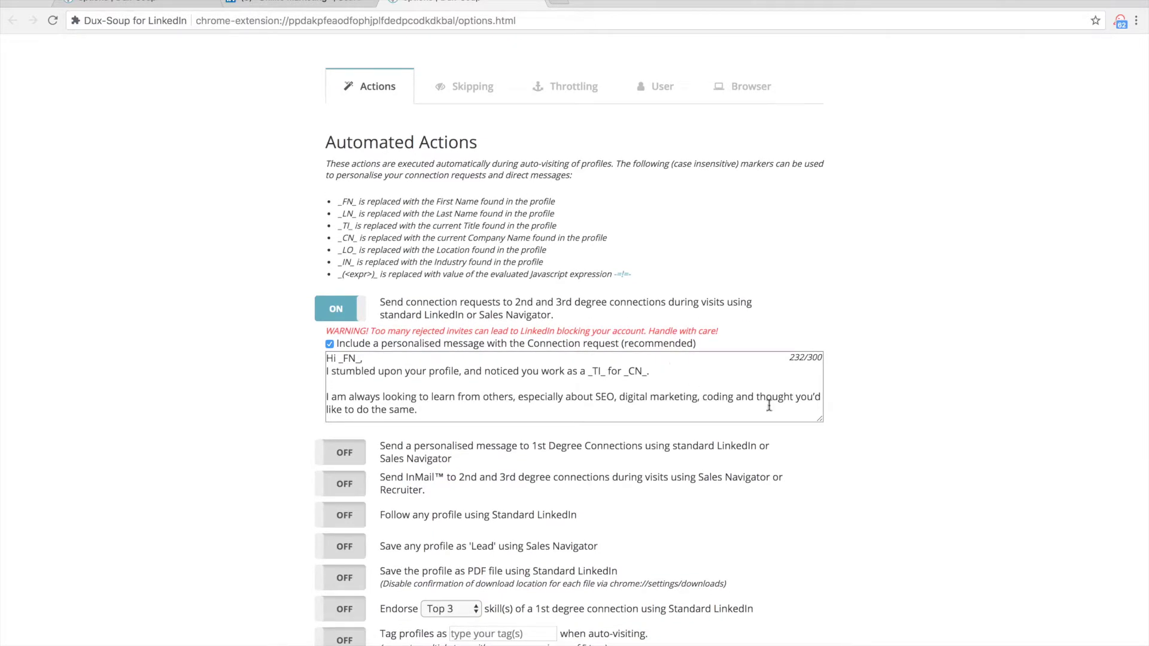
- Enlarge the connection request message box to read the whole template, and examine the remaining automated actions below it
{"action": "left_click_drag", "start_coordinate": [819, 419], "coordinate": [840, 479]}
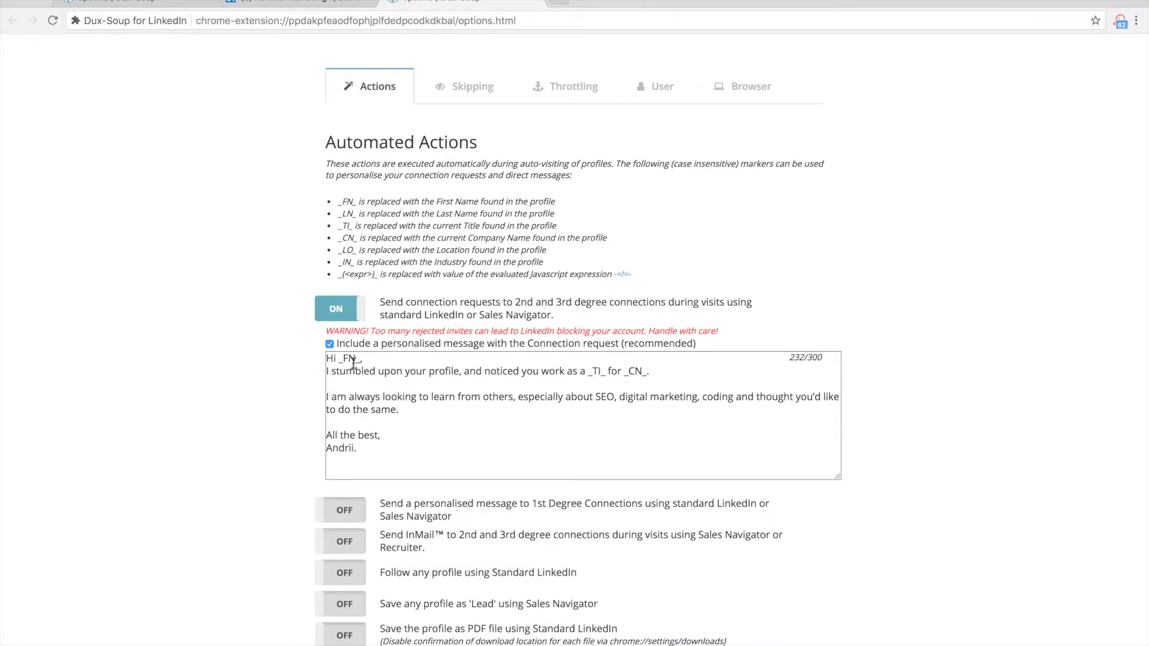
{"action": "left_click_drag", "start_coordinate": [327, 358], "coordinate": [440, 464]}
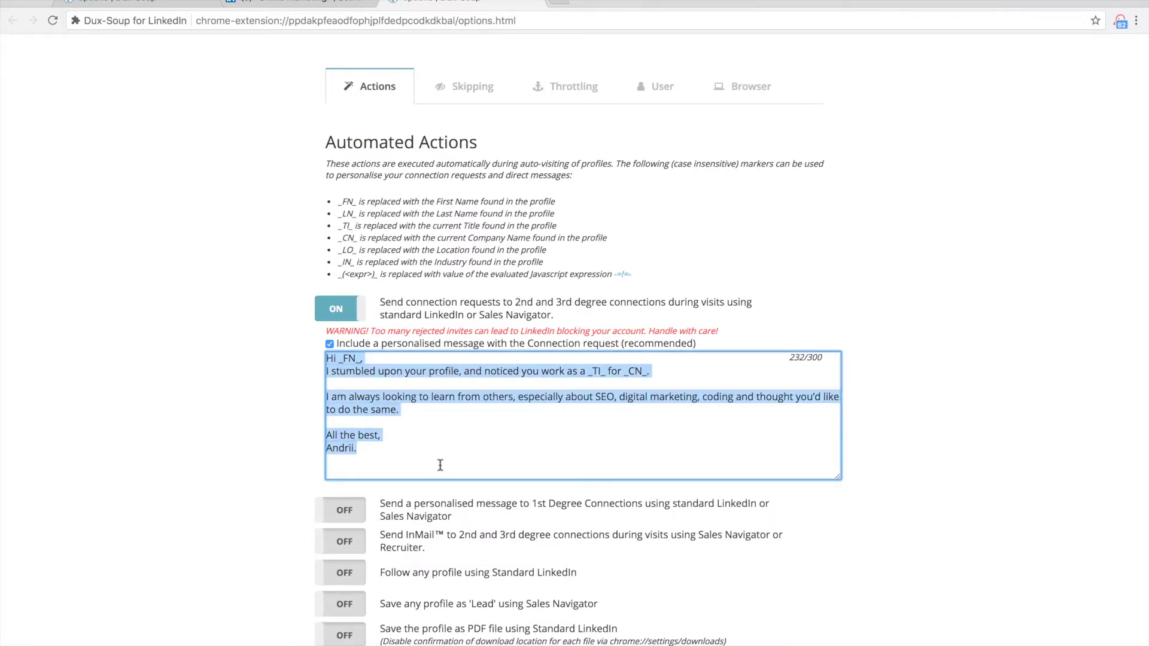
{"action": "left_click", "coordinate": [440, 465]}
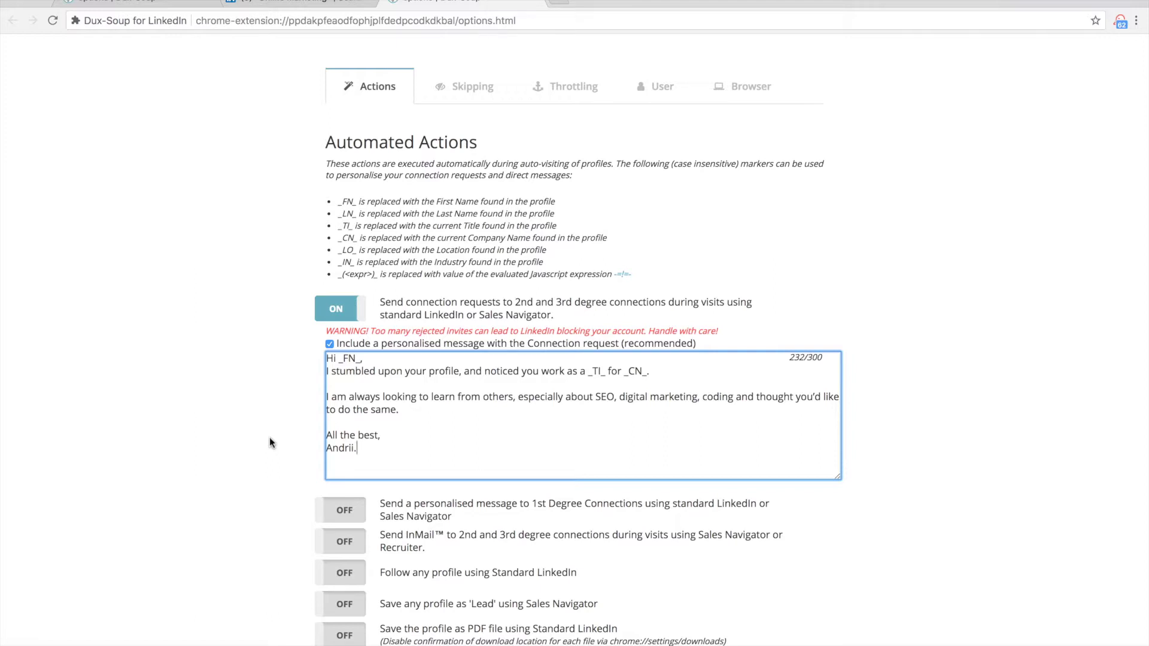
{"action": "scroll", "coordinate": [269, 443], "scroll_direction": "down", "scroll_amount": 3}
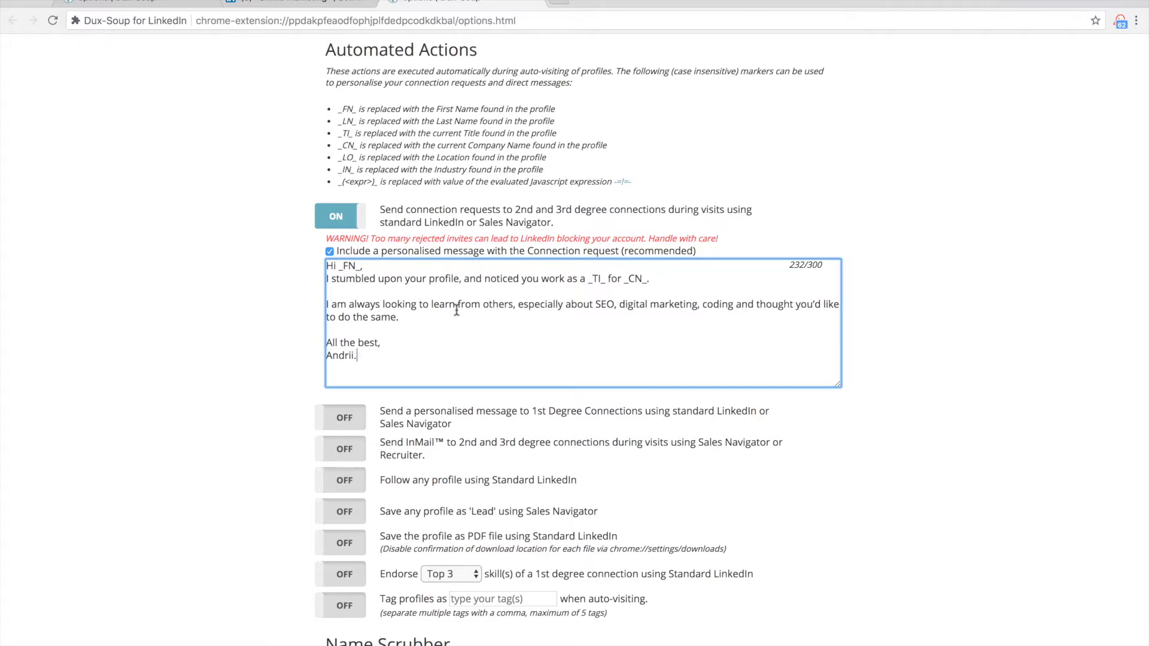
{"action": "scroll", "coordinate": [280, 359], "scroll_direction": "down", "scroll_amount": 3}
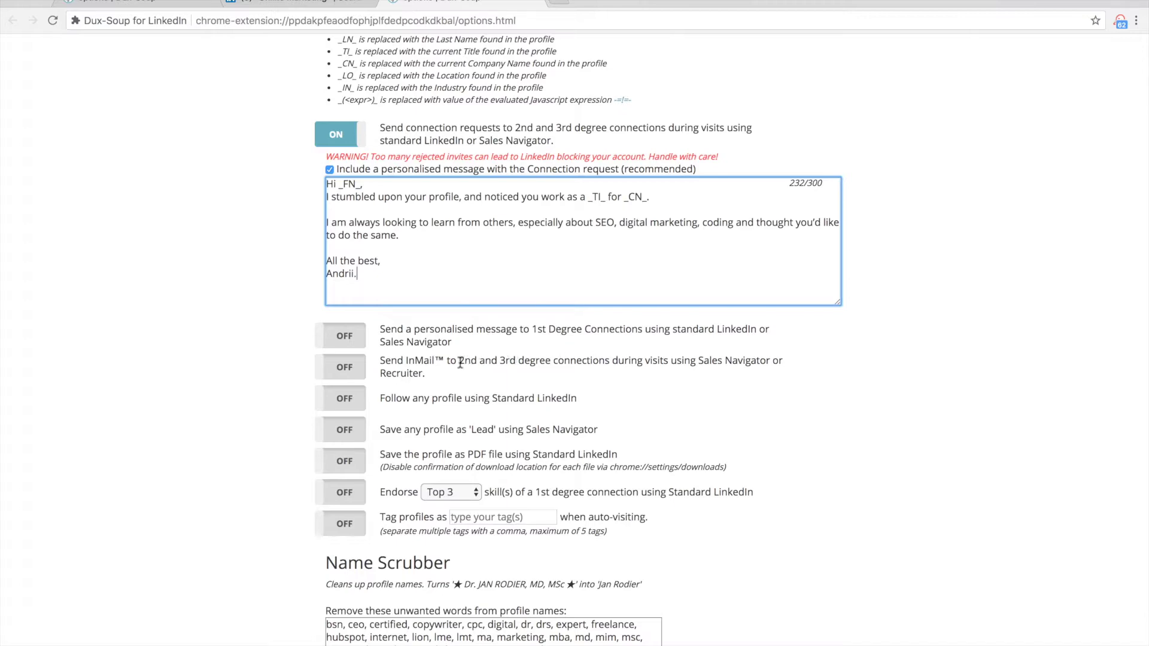
- Examine the Name Scrubber settings and the Profile Skipper and History Skipper rules in the Dux-Soup options
{"action": "scroll", "coordinate": [649, 401], "scroll_direction": "down", "scroll_amount": 2}
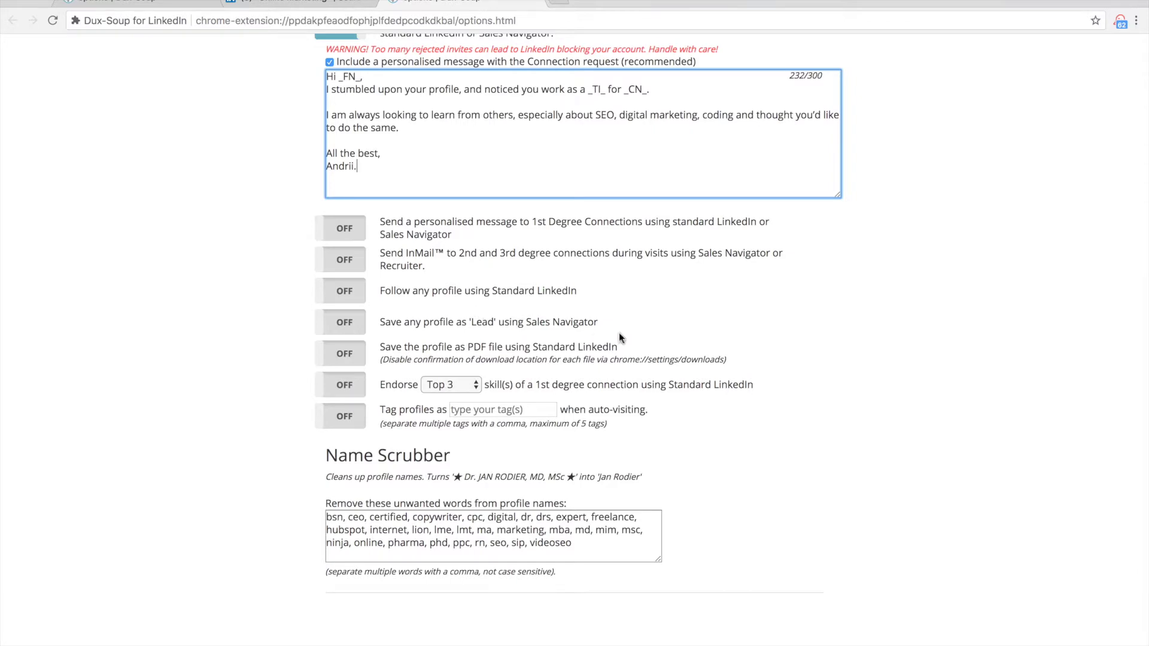
{"action": "scroll", "coordinate": [619, 333], "scroll_direction": "up", "scroll_amount": 5}
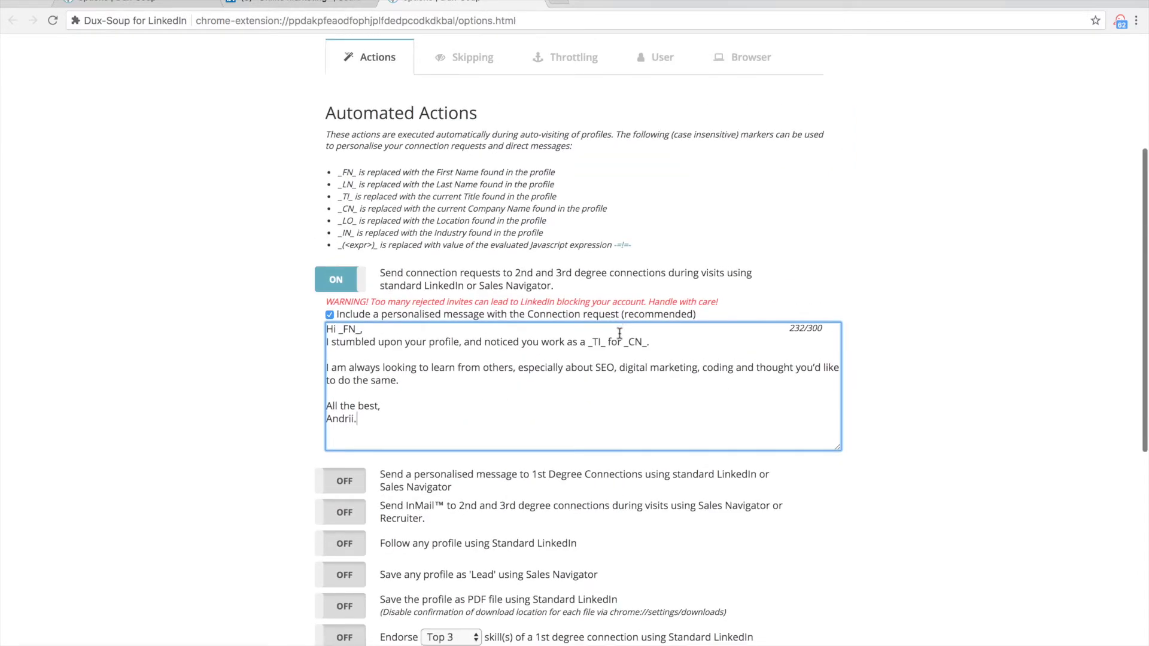
{"action": "scroll", "coordinate": [619, 333], "scroll_direction": "up", "scroll_amount": 1}
{"action": "left_click", "coordinate": [466, 114]}
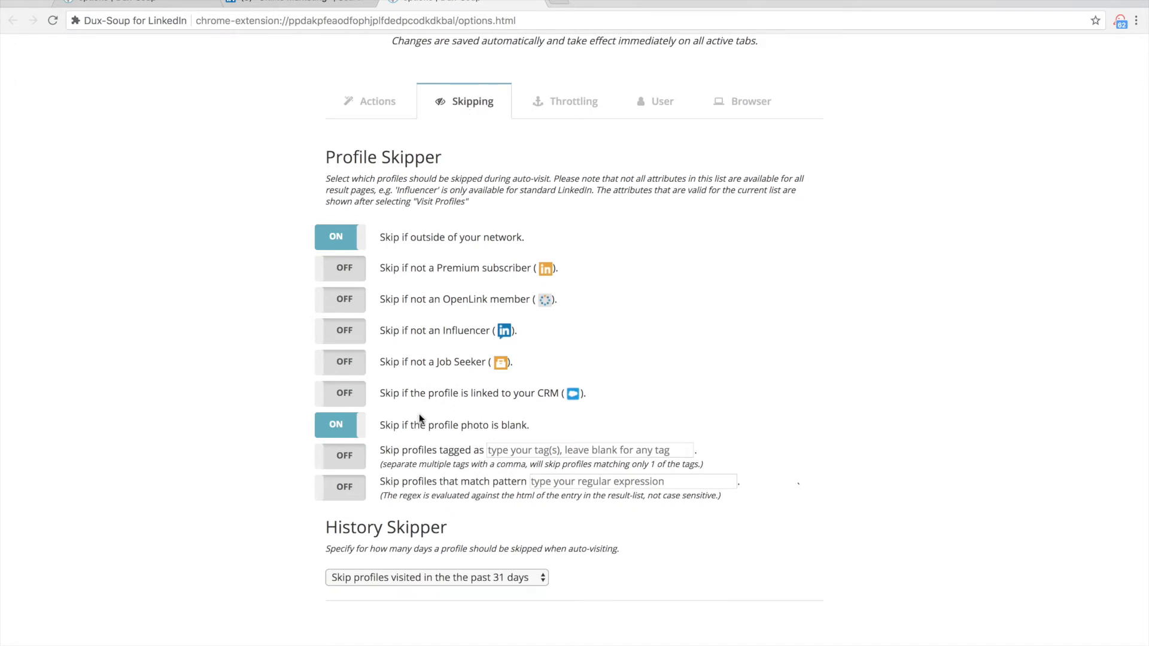
- Examine the Robot Speed and Daily Limits throttling settings for profile visits, connection requests and direct messages
{"action": "scroll", "coordinate": [419, 417], "scroll_direction": "up", "scroll_amount": 1}
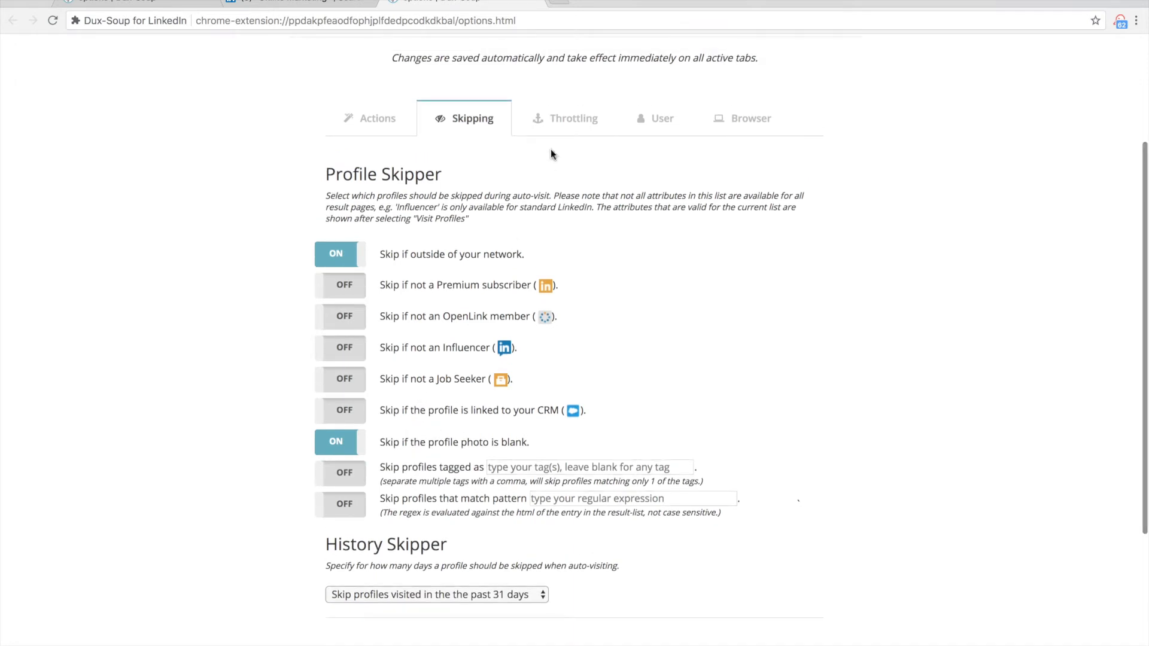
{"action": "left_click", "coordinate": [561, 122]}
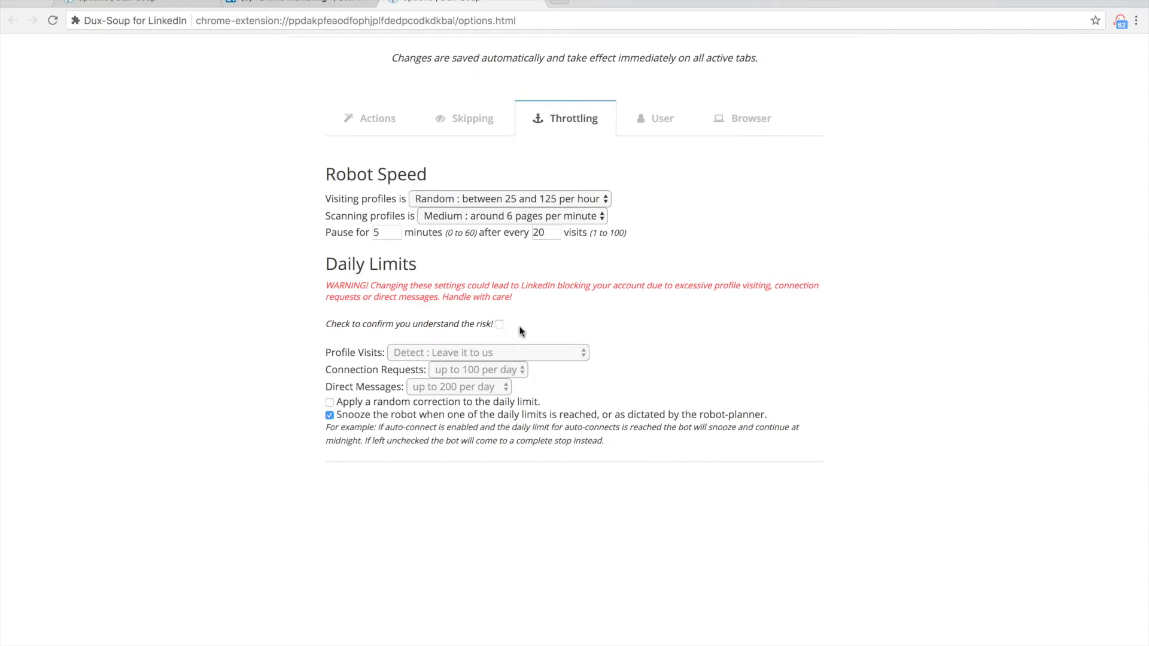
- Return to the Automated Actions and review the message markers, the connection request template and the remaining action switches
{"action": "scroll", "coordinate": [521, 325], "scroll_direction": "up", "scroll_amount": 3}
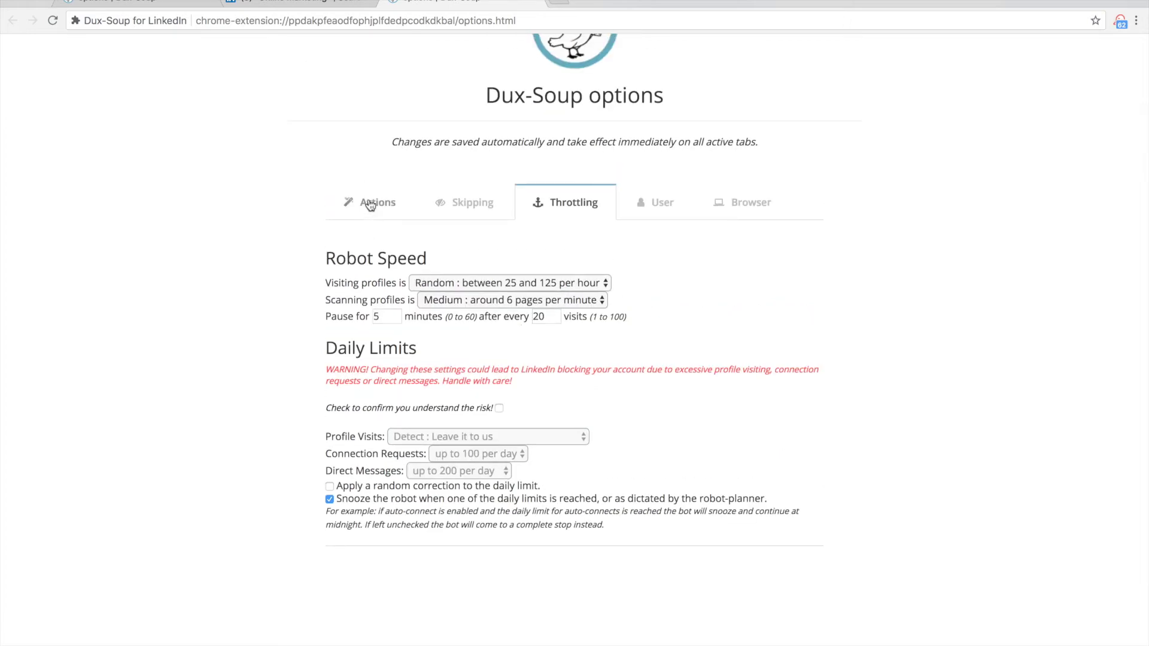
{"action": "left_click", "coordinate": [370, 206]}
{"action": "scroll", "coordinate": [253, 297], "scroll_direction": "down", "scroll_amount": 5}
{"action": "scroll", "coordinate": [252, 302], "scroll_direction": "up", "scroll_amount": 1}
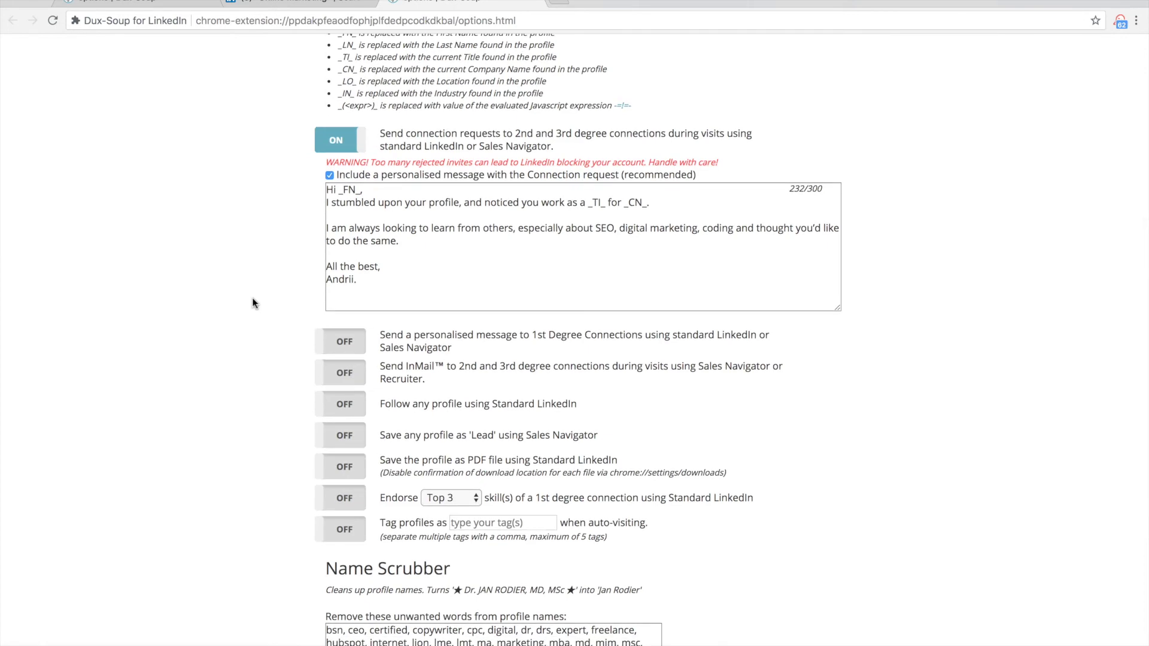
{"action": "scroll", "coordinate": [253, 303], "scroll_direction": "up", "scroll_amount": 3}
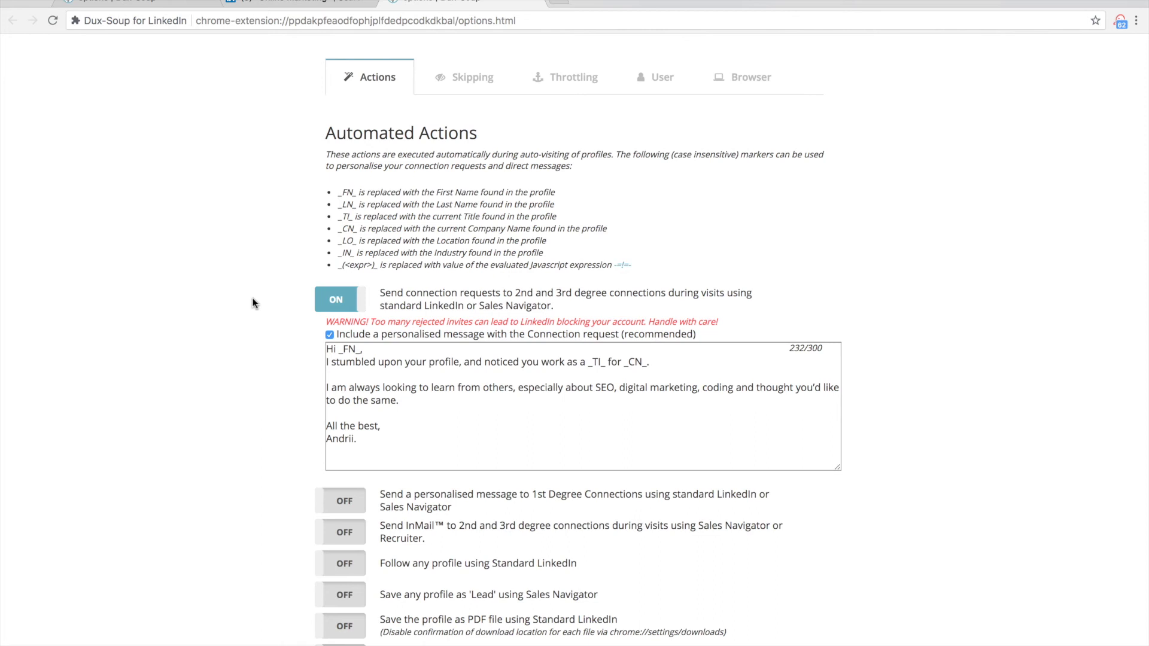
{"action": "scroll", "coordinate": [252, 296], "scroll_direction": "up", "scroll_amount": 2}
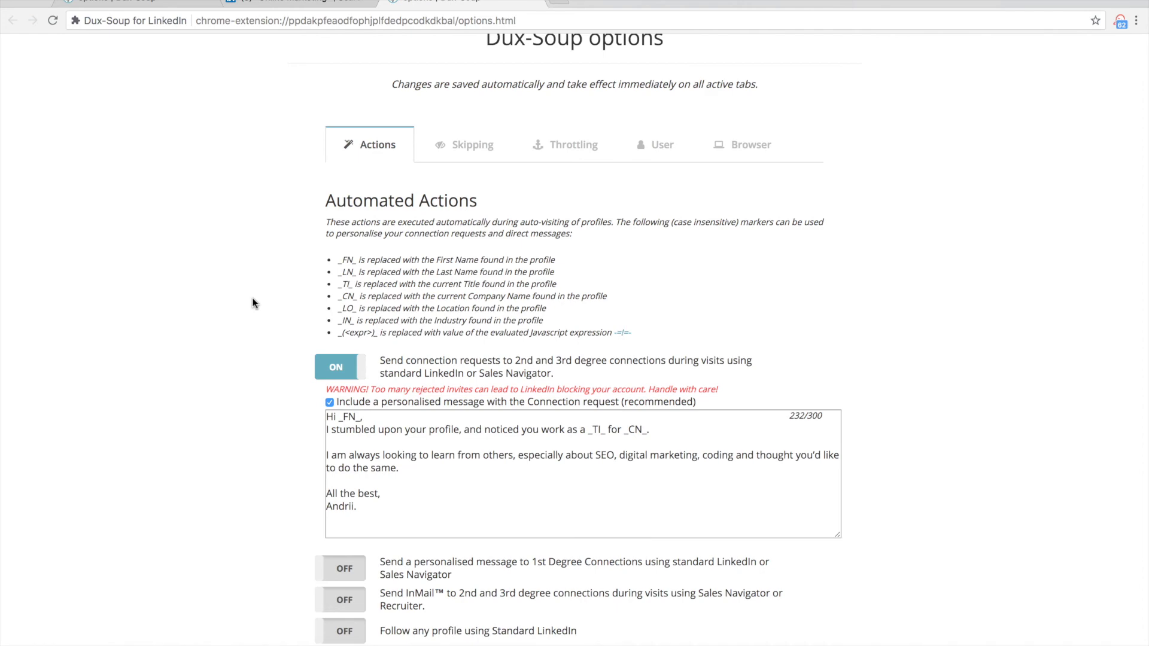
{"action": "scroll", "coordinate": [253, 302], "scroll_direction": "down", "scroll_amount": 5}
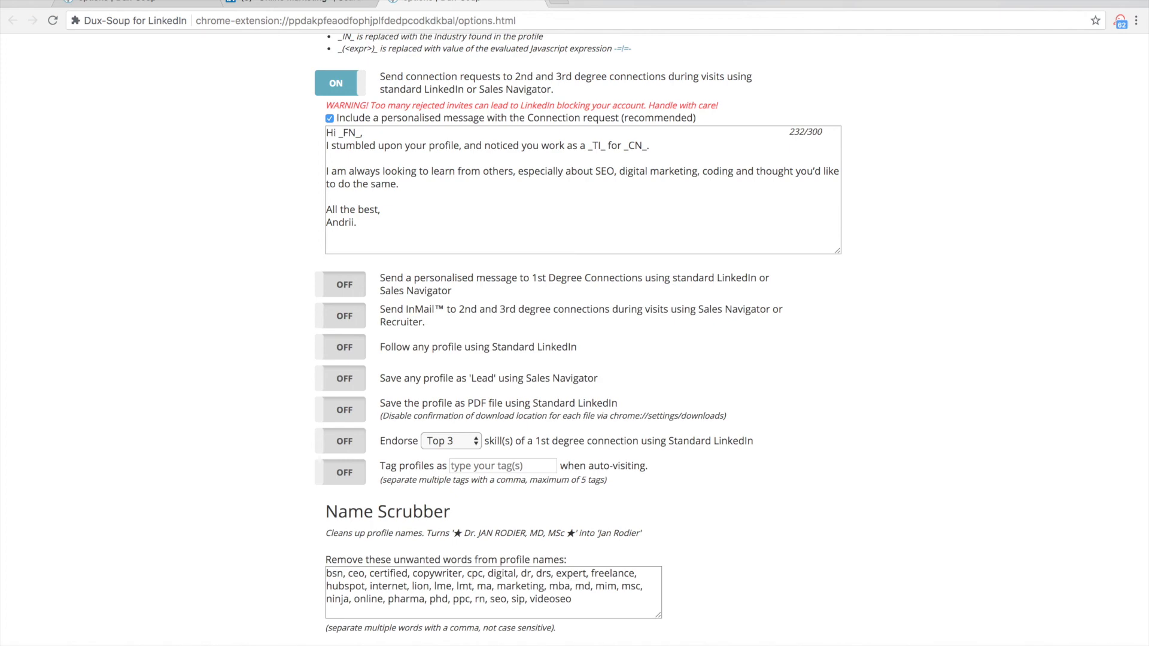
{"action": "left_click", "coordinate": [788, 1]}
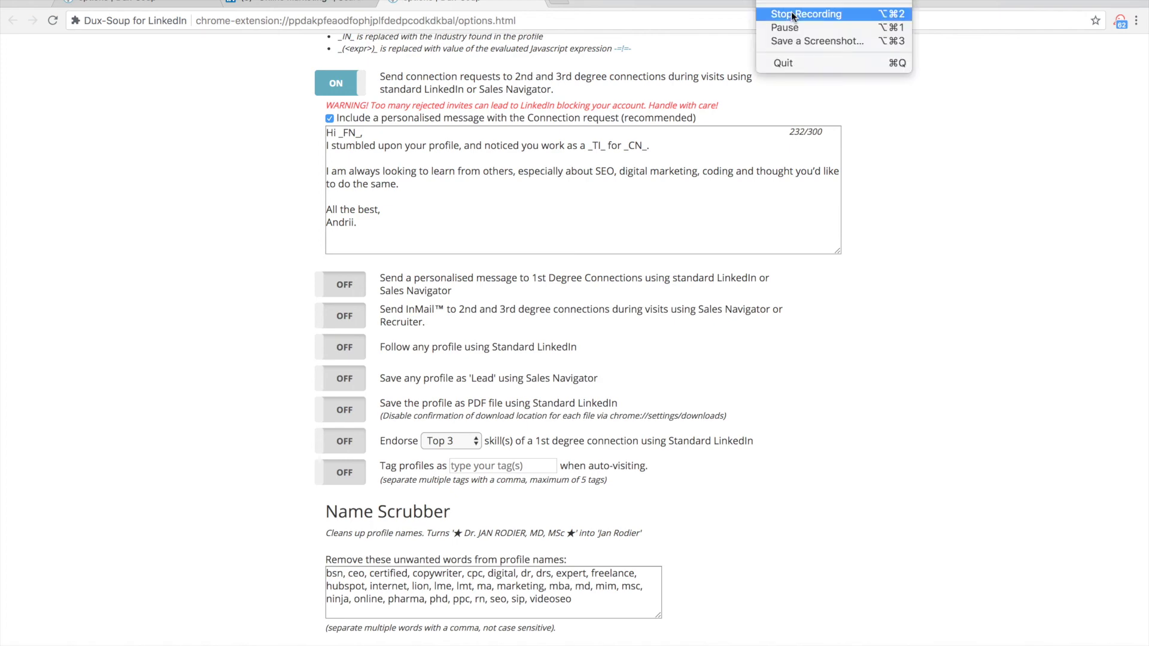